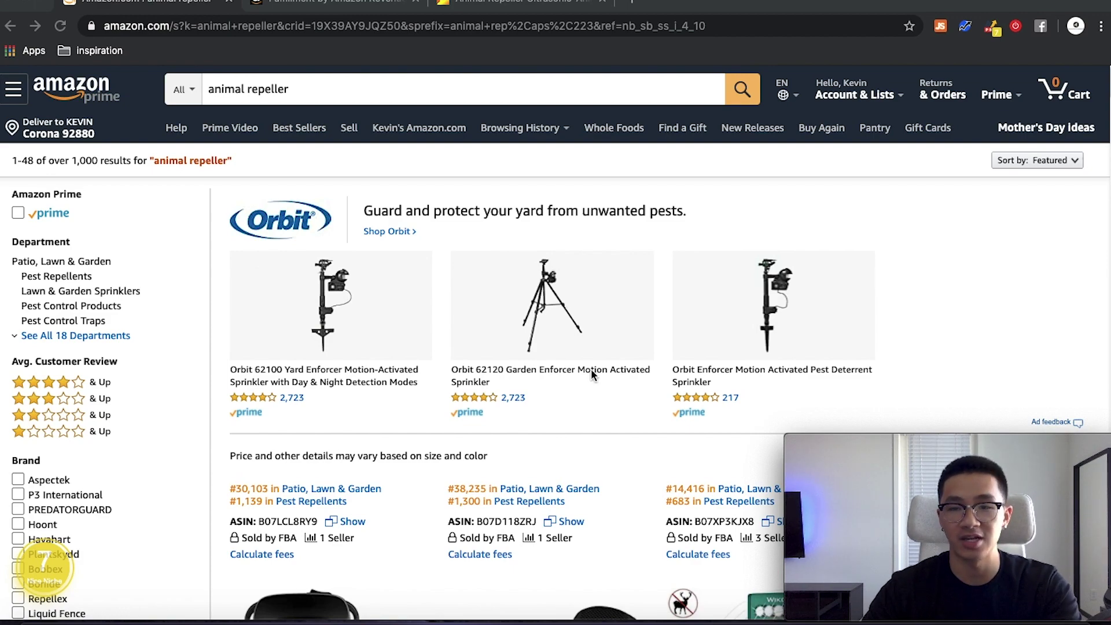
{"action": "scroll", "coordinate": [911, 341], "scroll_direction": "down", "scroll_amount": 4}
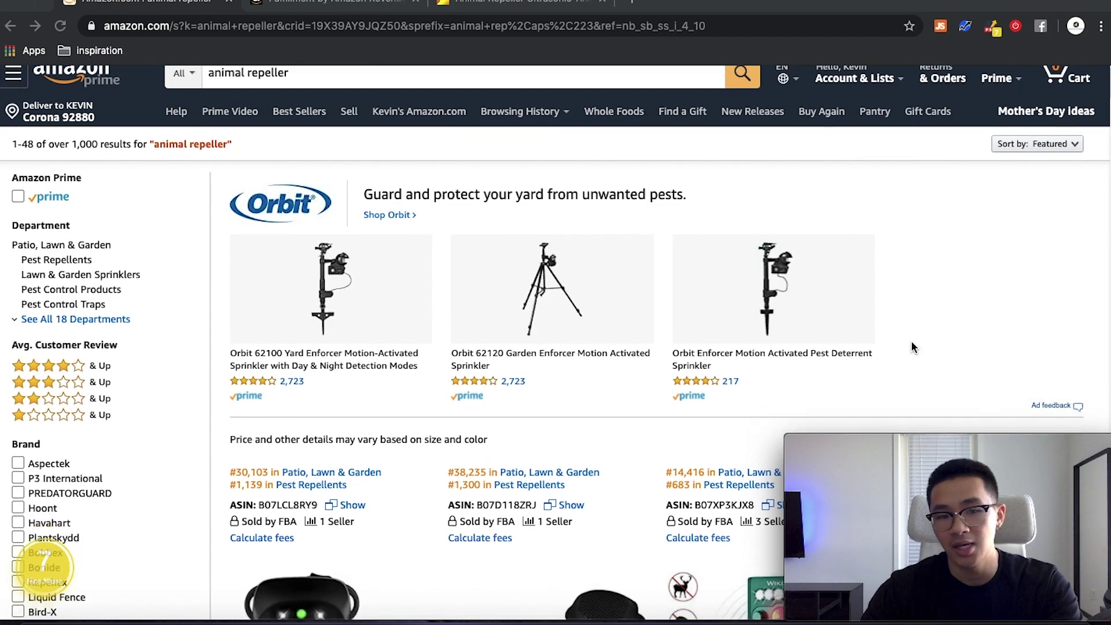
{"action": "scroll", "coordinate": [828, 346], "scroll_direction": "down", "scroll_amount": 5}
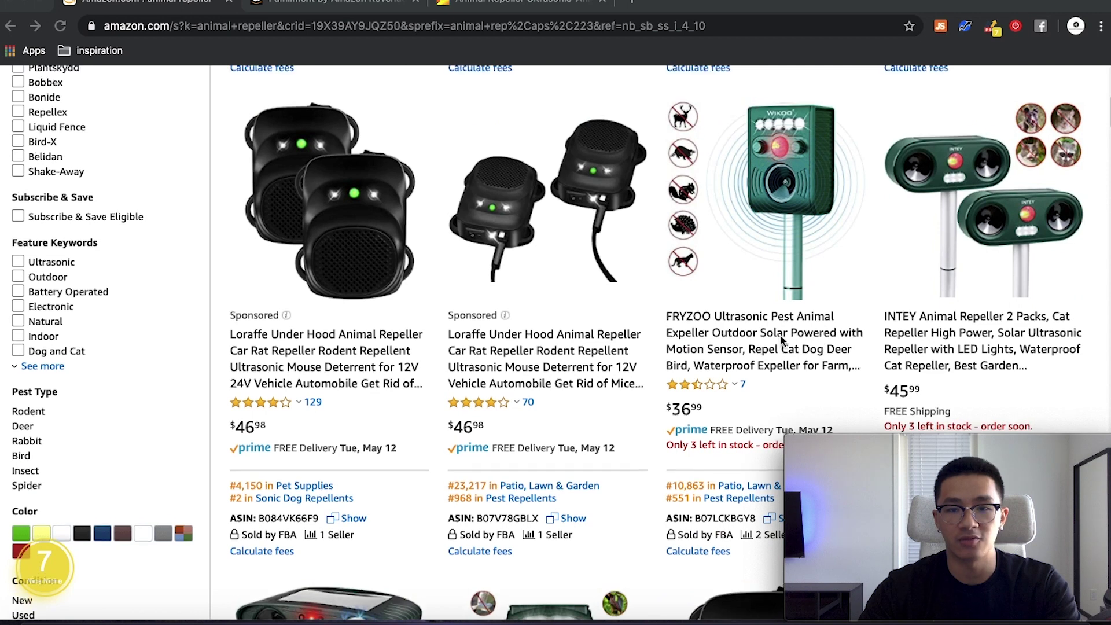
{"action": "scroll", "coordinate": [828, 347], "scroll_direction": "up", "scroll_amount": 9}
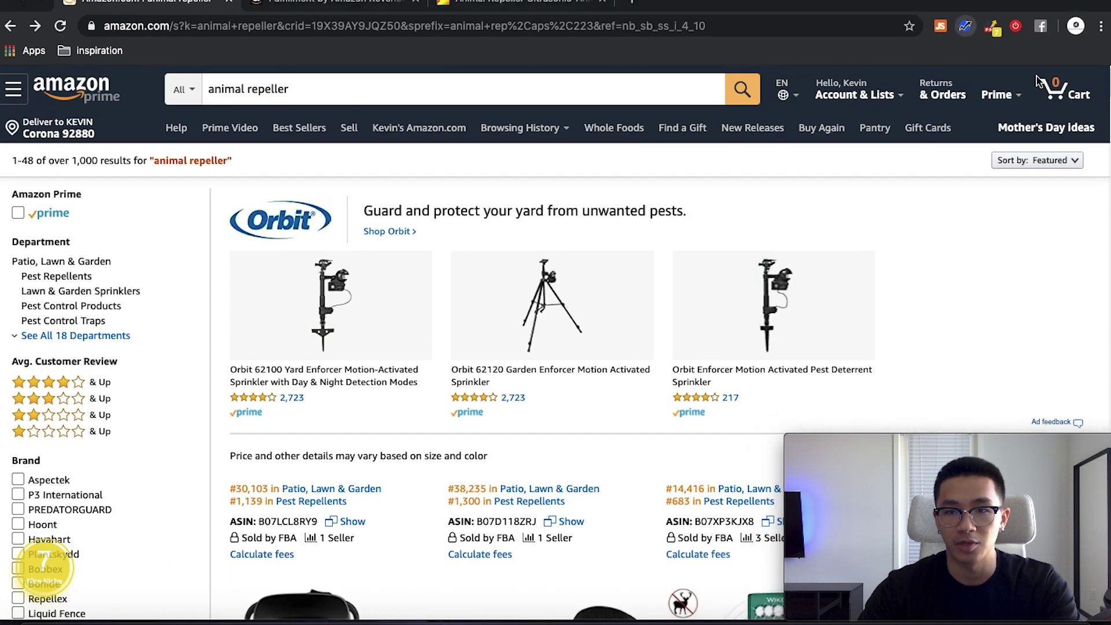
{"action": "left_click", "coordinate": [965, 25]}
Run Xray on the animal repeller search and scroll its table right to show BSR, Rating and Review Count.
{"action": "left_click", "coordinate": [851, 114]}
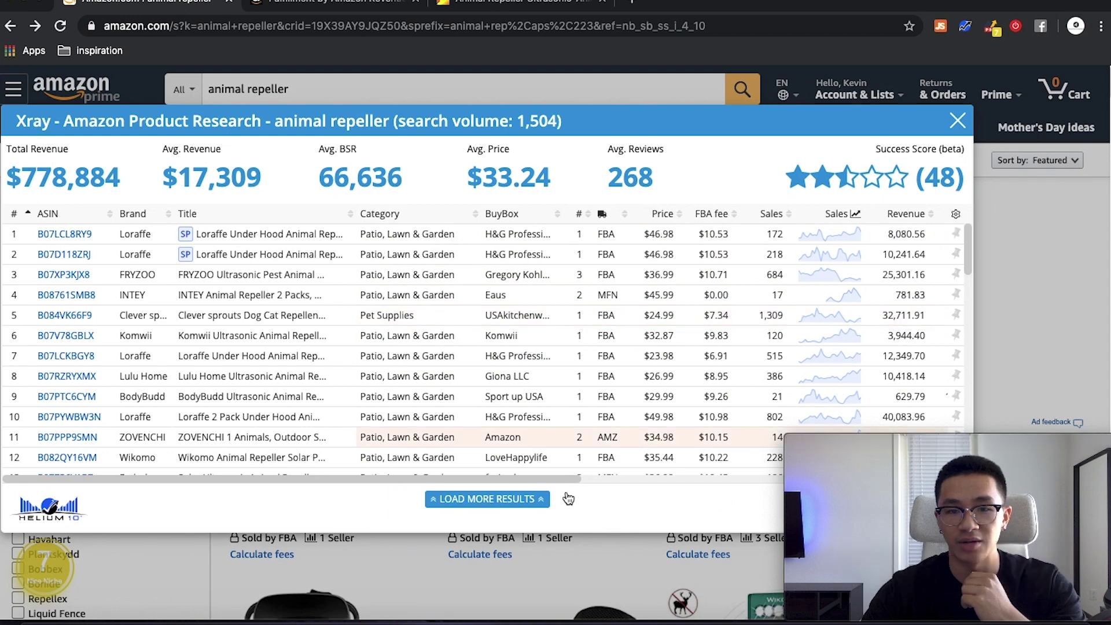
{"action": "left_click_drag", "start_coordinate": [567, 480], "coordinate": [614, 480]}
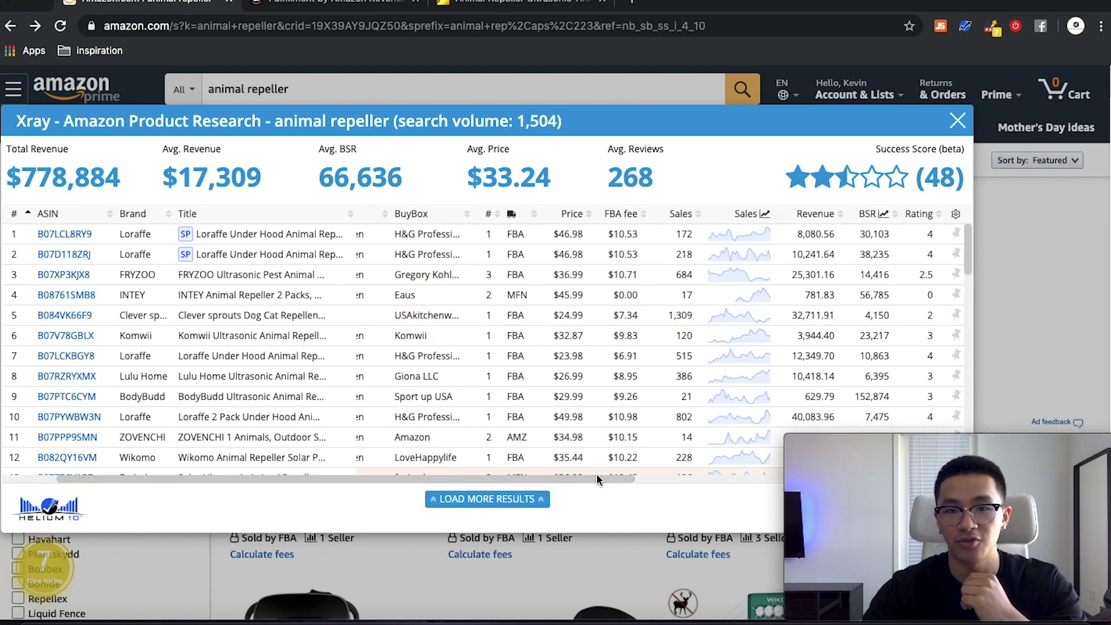
{"action": "left_click_drag", "start_coordinate": [604, 478], "coordinate": [690, 476]}
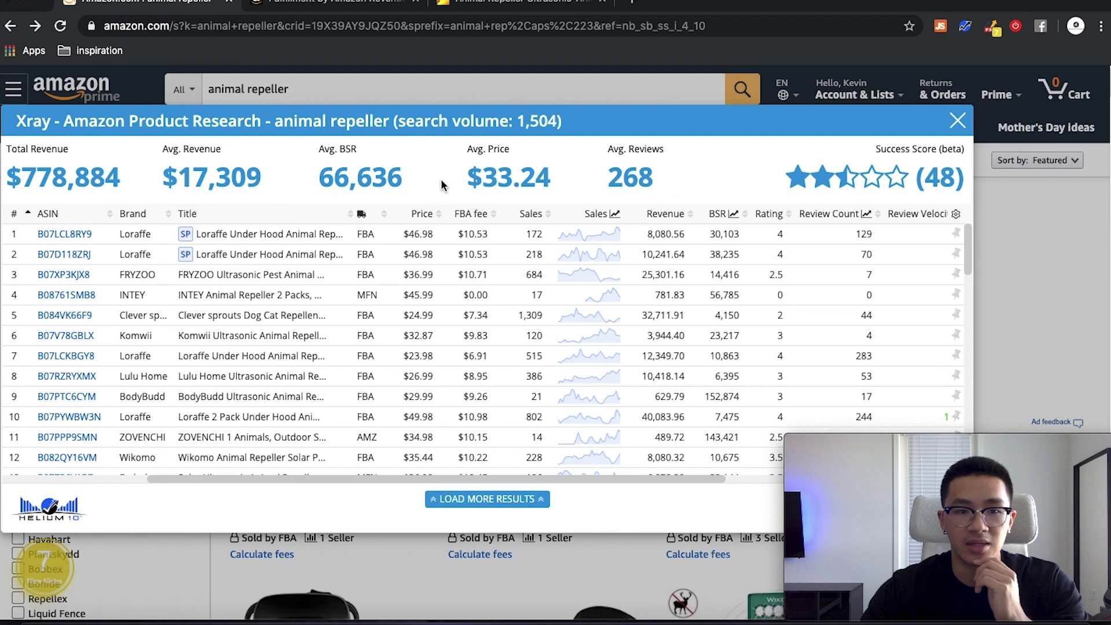
{"action": "mouse_move", "coordinate": [58, 296]}
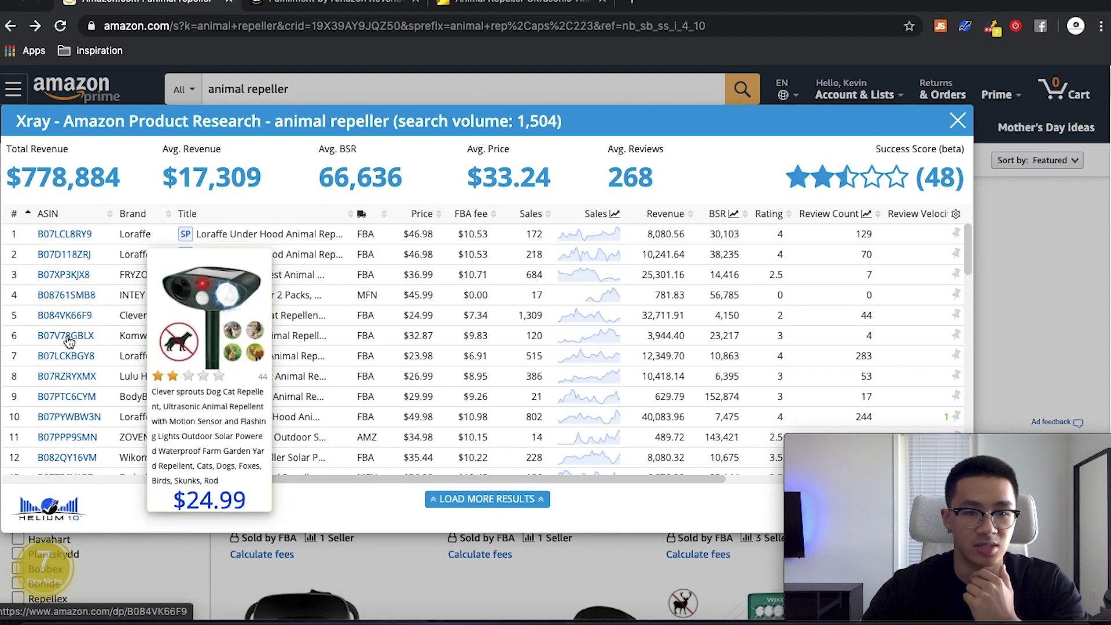
{"action": "mouse_move", "coordinate": [66, 332]}
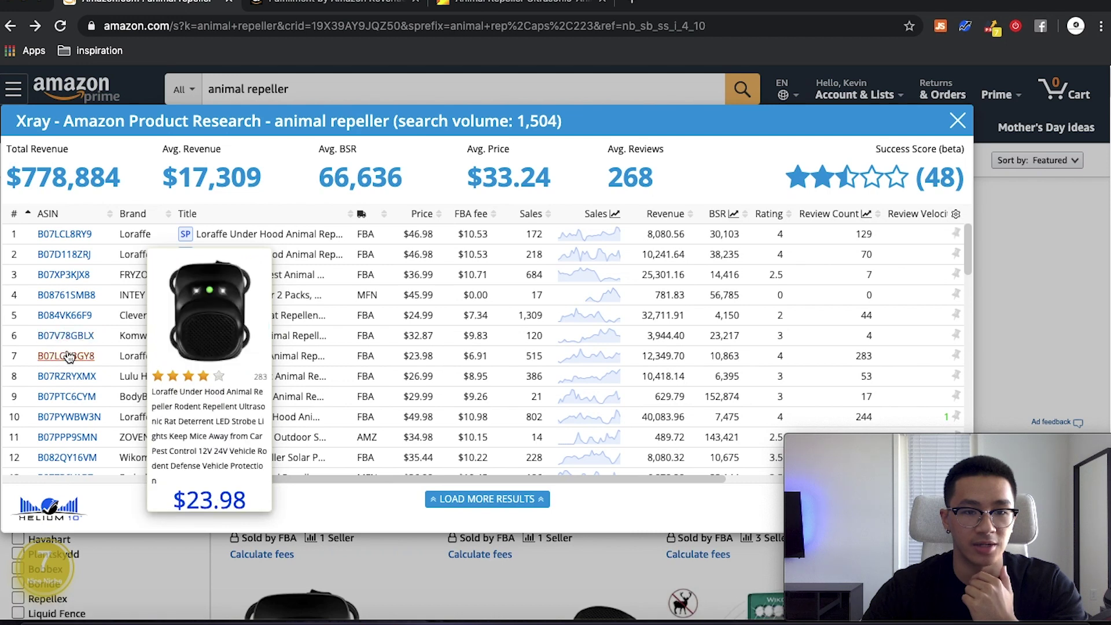
{"action": "mouse_move", "coordinate": [66, 379]}
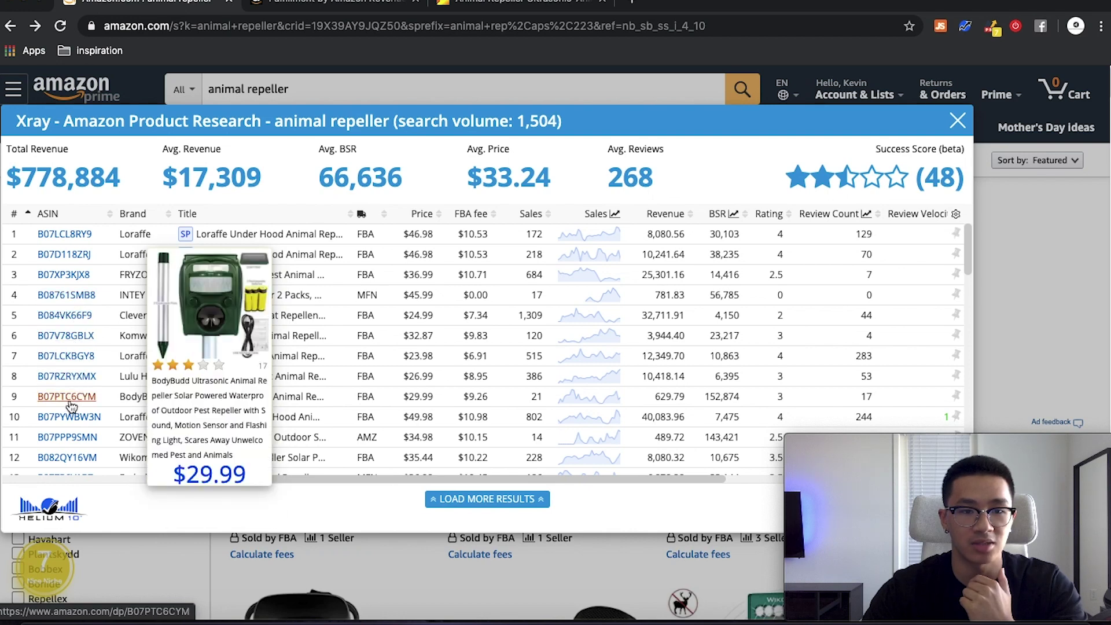
{"action": "mouse_move", "coordinate": [61, 427]}
{"action": "mouse_move", "coordinate": [62, 452]}
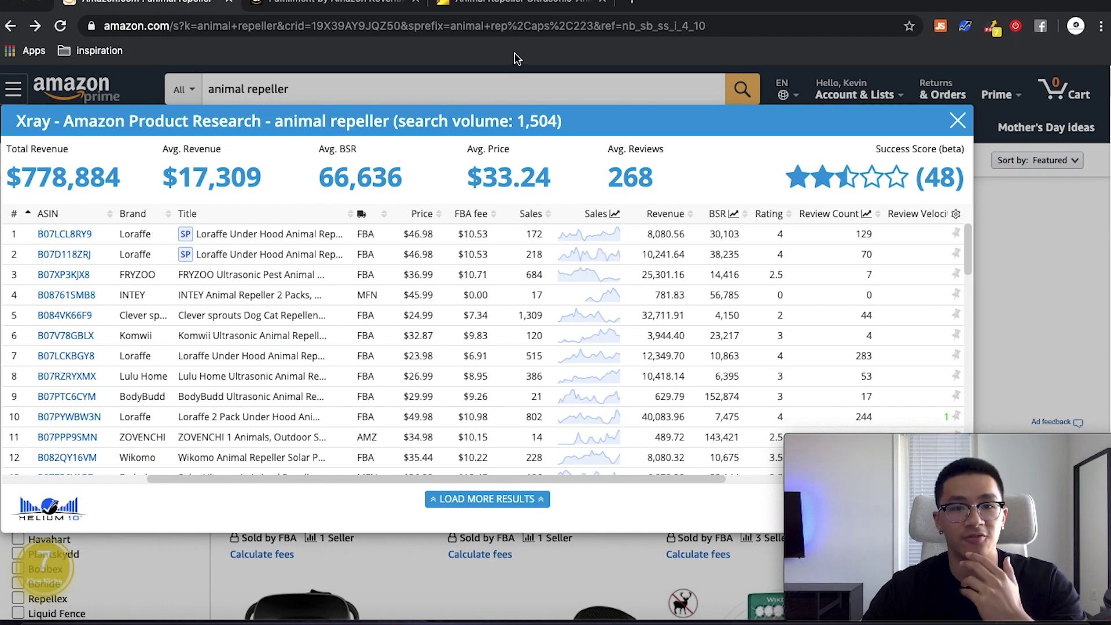
Browse Alibaba's 'animal repeller ultrasonic' supplier results down to the GH-501 at $8.40-$9.50.
{"action": "left_click", "coordinate": [514, 5]}
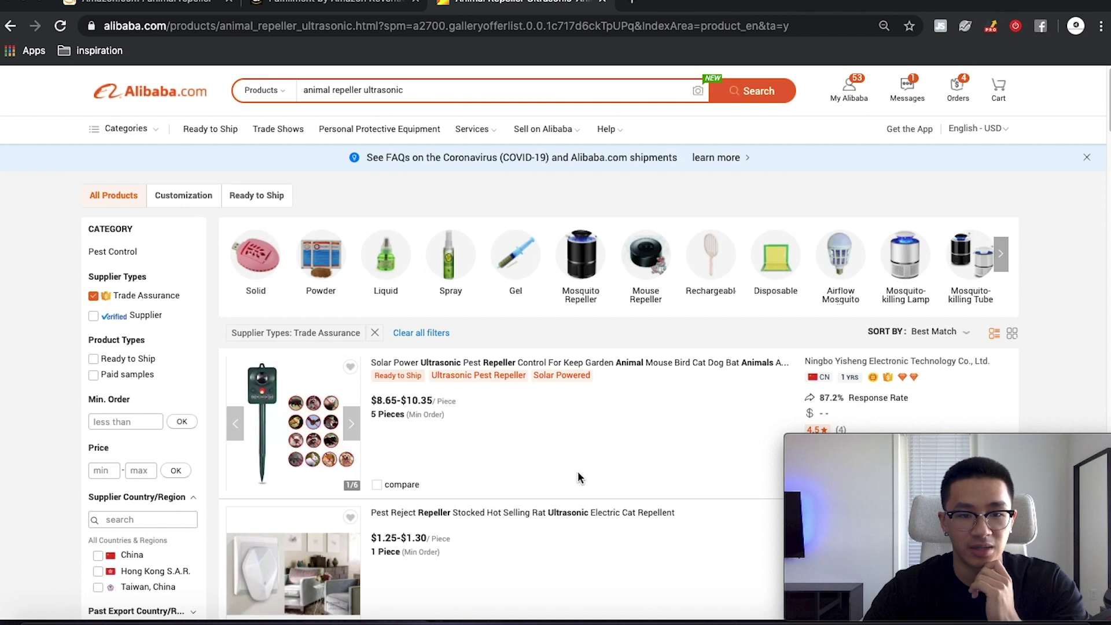
{"action": "scroll", "coordinate": [578, 476], "scroll_direction": "down", "scroll_amount": 1}
{"action": "scroll", "coordinate": [533, 398], "scroll_direction": "down", "scroll_amount": 5}
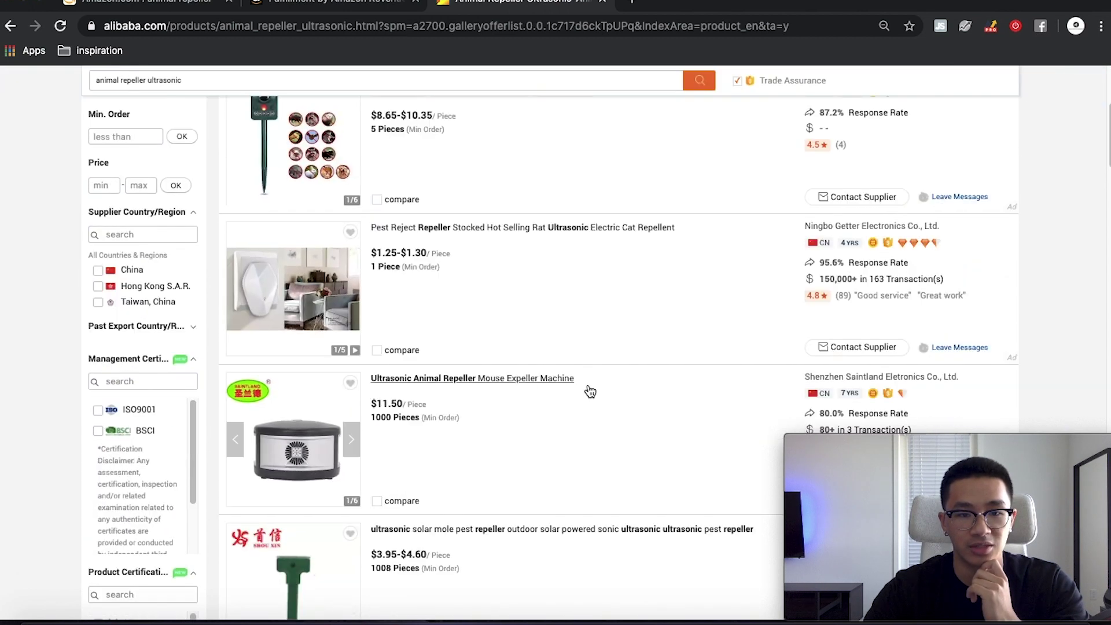
{"action": "scroll", "coordinate": [518, 479], "scroll_direction": "down", "scroll_amount": 1}
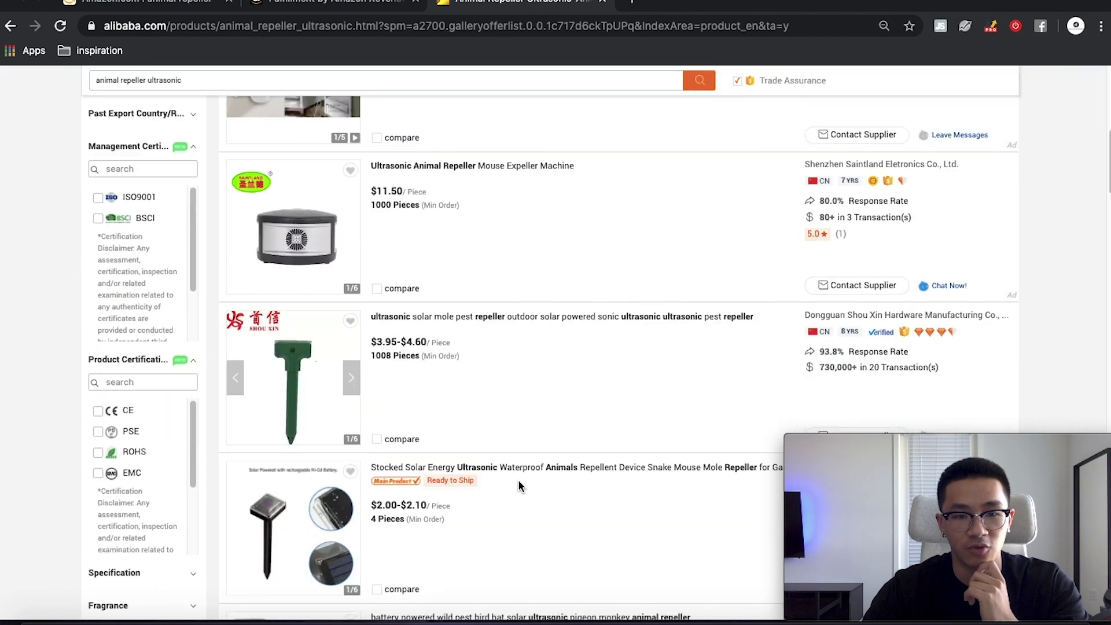
{"action": "scroll", "coordinate": [503, 472], "scroll_direction": "down", "scroll_amount": 1}
{"action": "scroll", "coordinate": [501, 473], "scroll_direction": "down", "scroll_amount": 5}
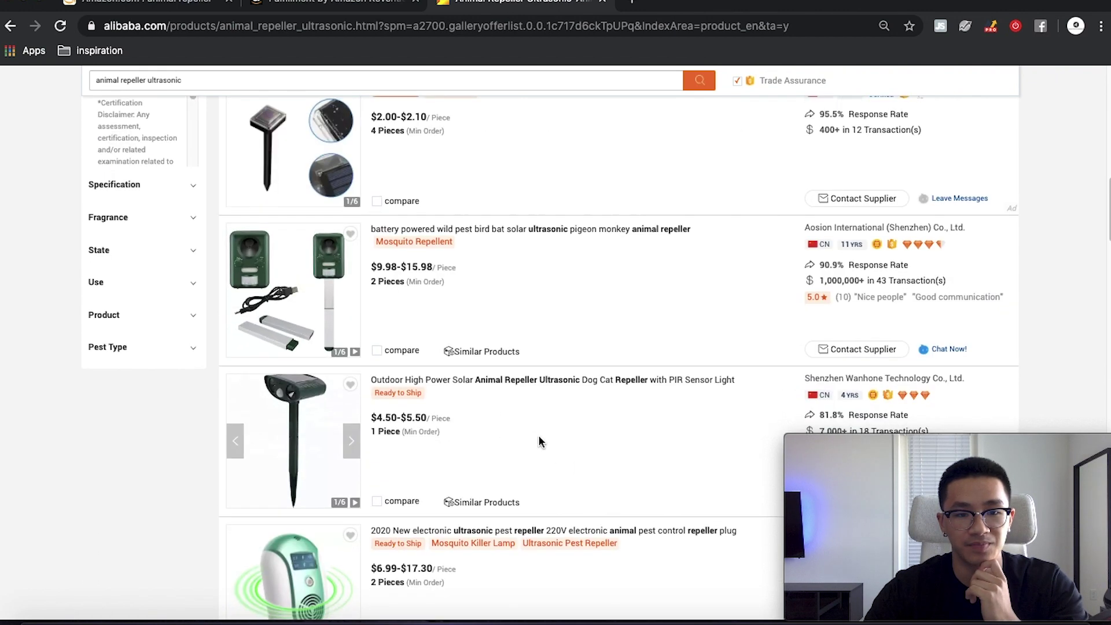
{"action": "scroll", "coordinate": [538, 441], "scroll_direction": "down", "scroll_amount": 1}
{"action": "scroll", "coordinate": [579, 382], "scroll_direction": "down", "scroll_amount": 3}
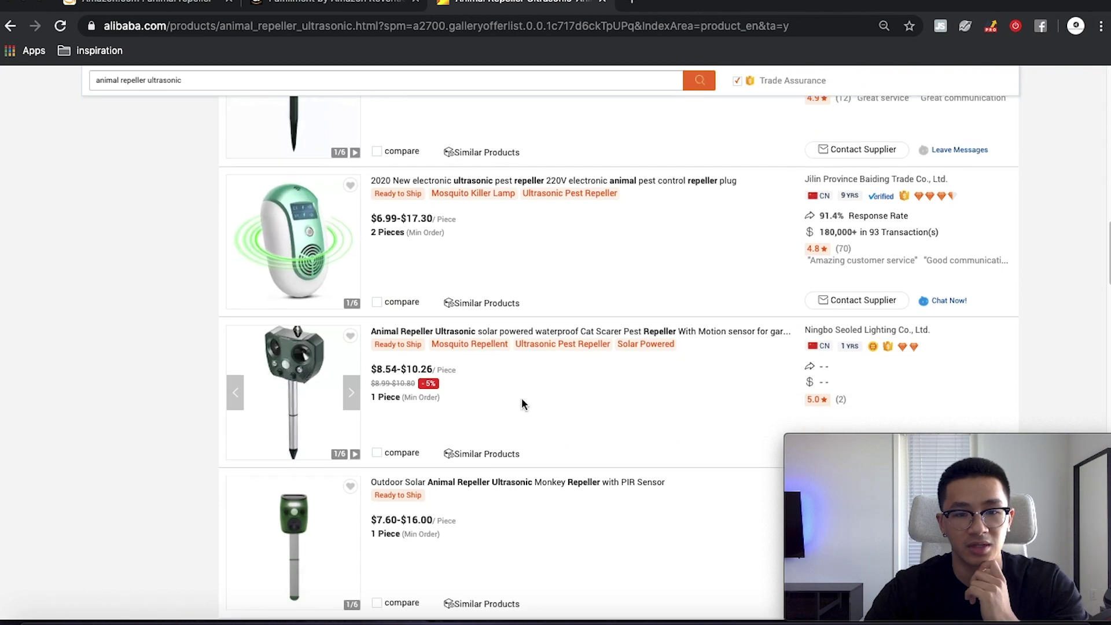
{"action": "scroll", "coordinate": [527, 405], "scroll_direction": "down", "scroll_amount": 1}
{"action": "scroll", "coordinate": [539, 429], "scroll_direction": "down", "scroll_amount": 6}
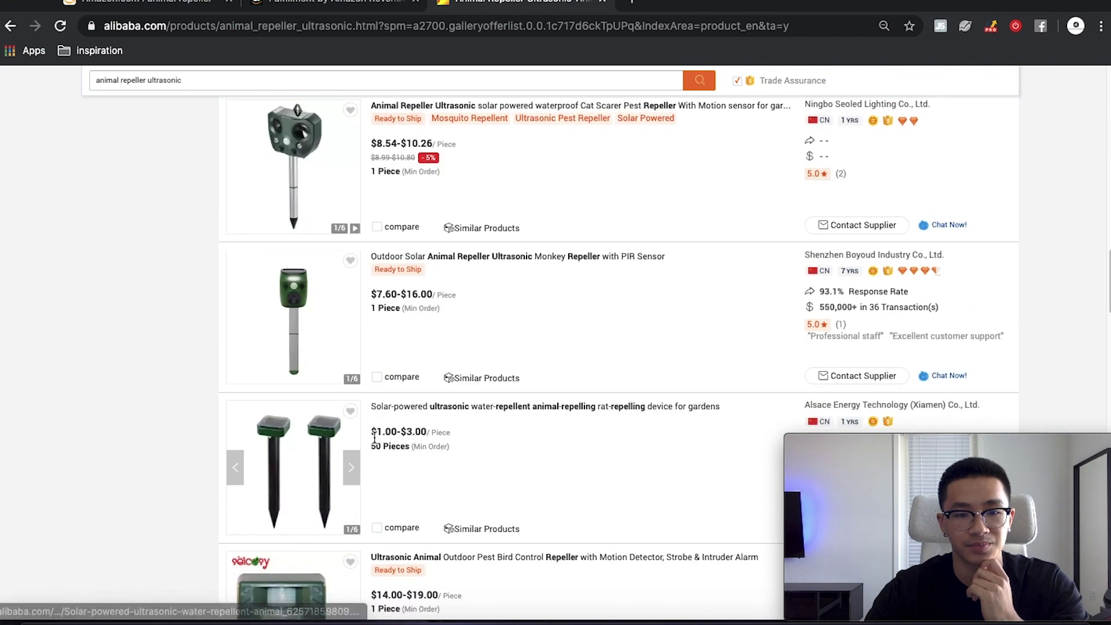
{"action": "scroll", "coordinate": [551, 442], "scroll_direction": "down", "scroll_amount": 1}
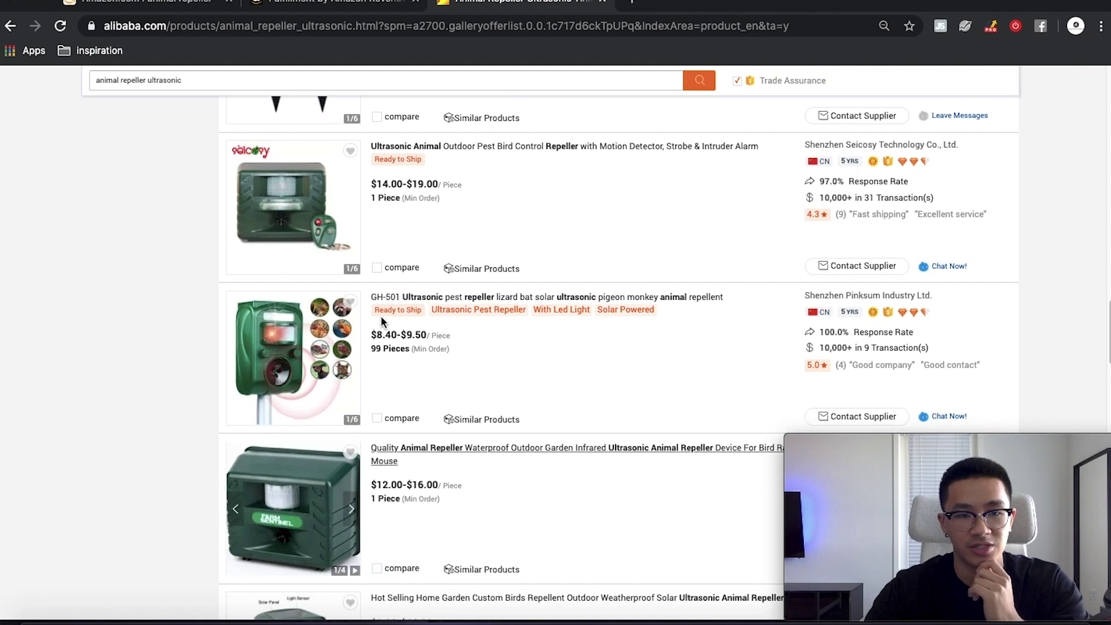
{"action": "scroll", "coordinate": [549, 405], "scroll_direction": "down", "scroll_amount": 3}
{"action": "scroll", "coordinate": [520, 382], "scroll_direction": "down", "scroll_amount": 2}
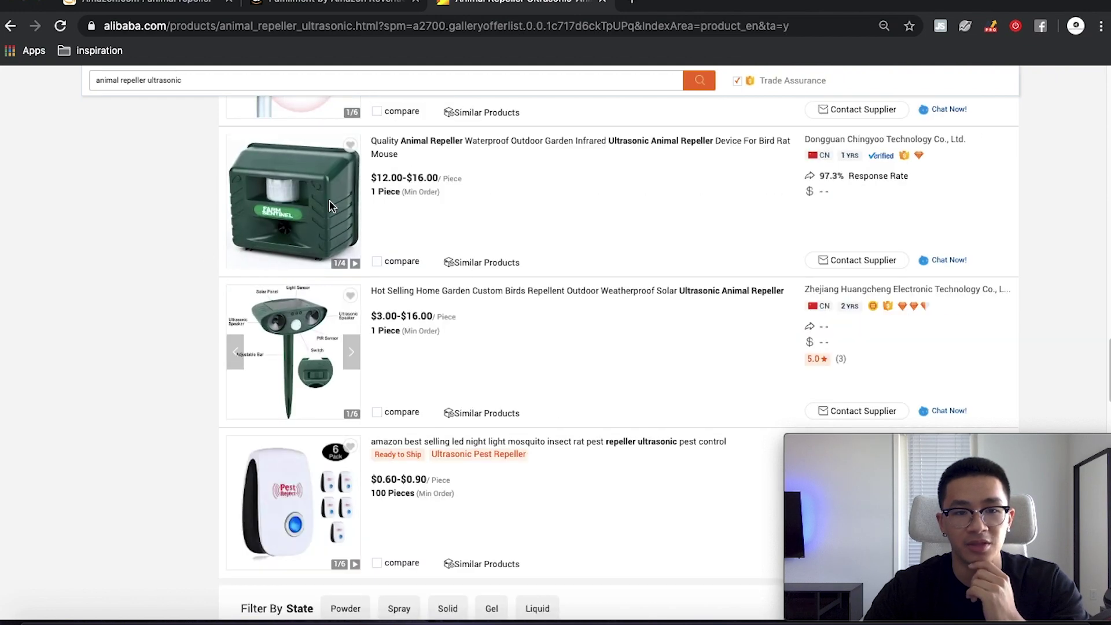
{"action": "scroll", "coordinate": [553, 377], "scroll_direction": "up", "scroll_amount": 4}
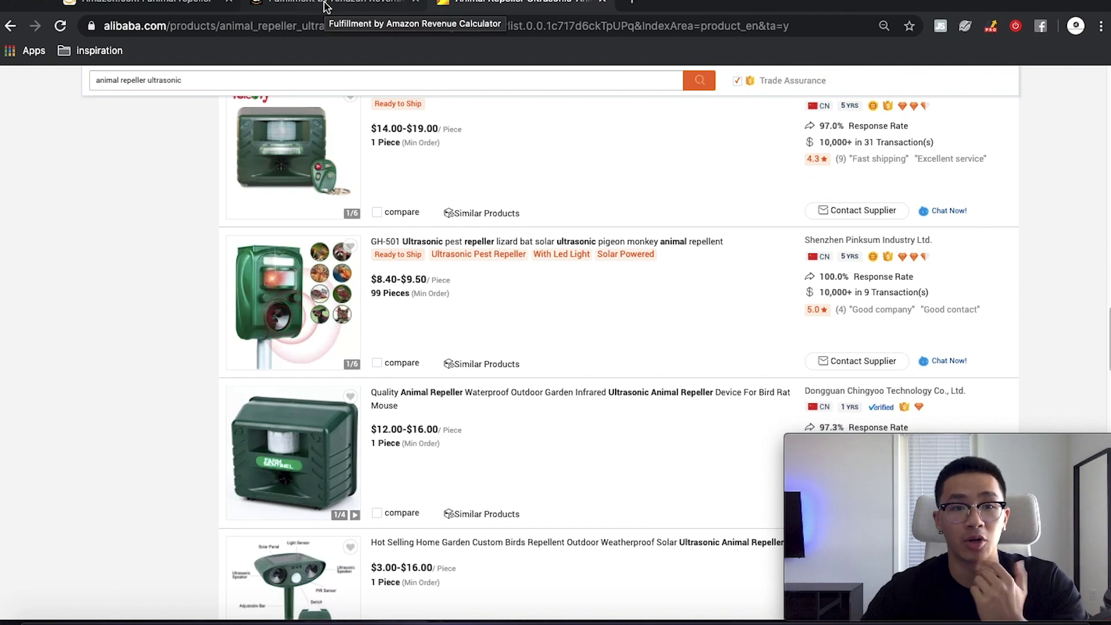
Open the Komwii repeller's product page (ASIN B07V78GBLX) from the Amazon Xray table.
{"action": "left_click", "coordinate": [145, 4]}
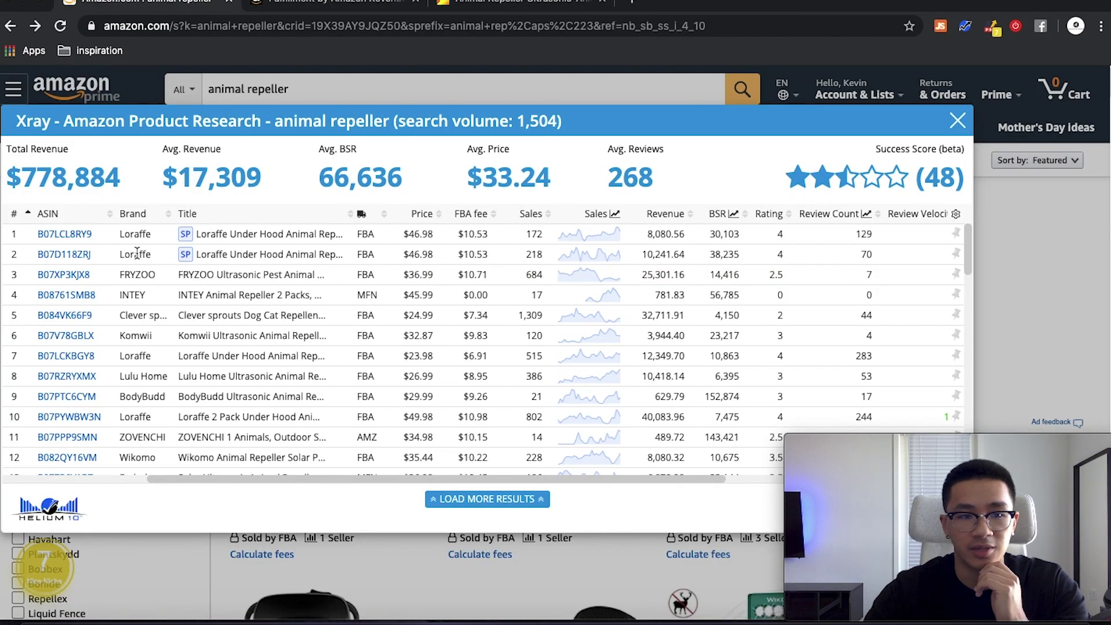
{"action": "mouse_move", "coordinate": [72, 300]}
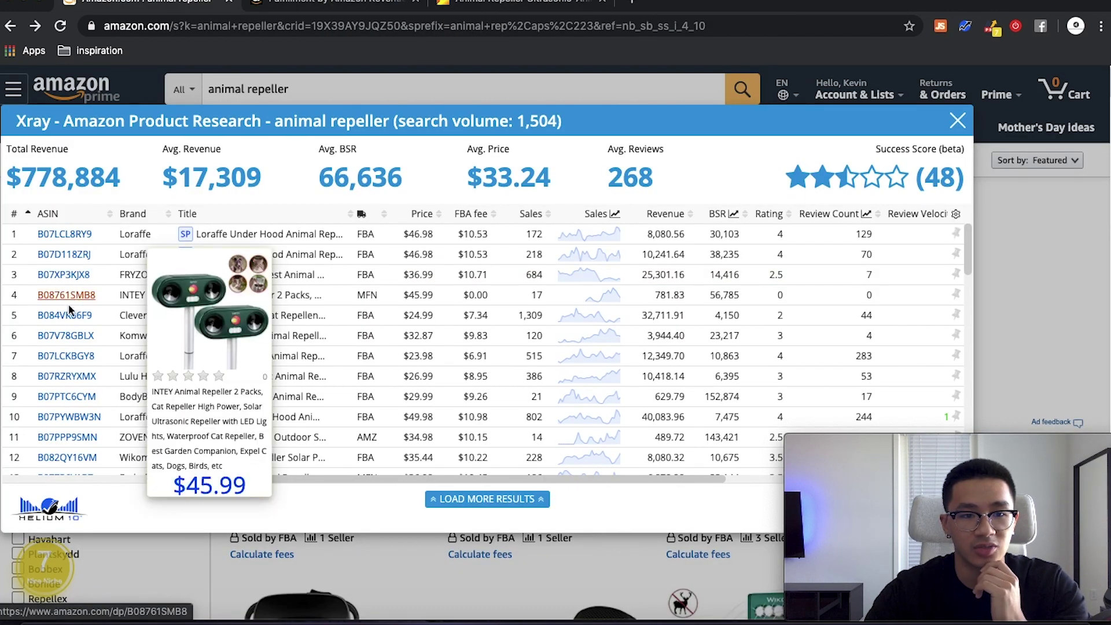
{"action": "mouse_move", "coordinate": [63, 337]}
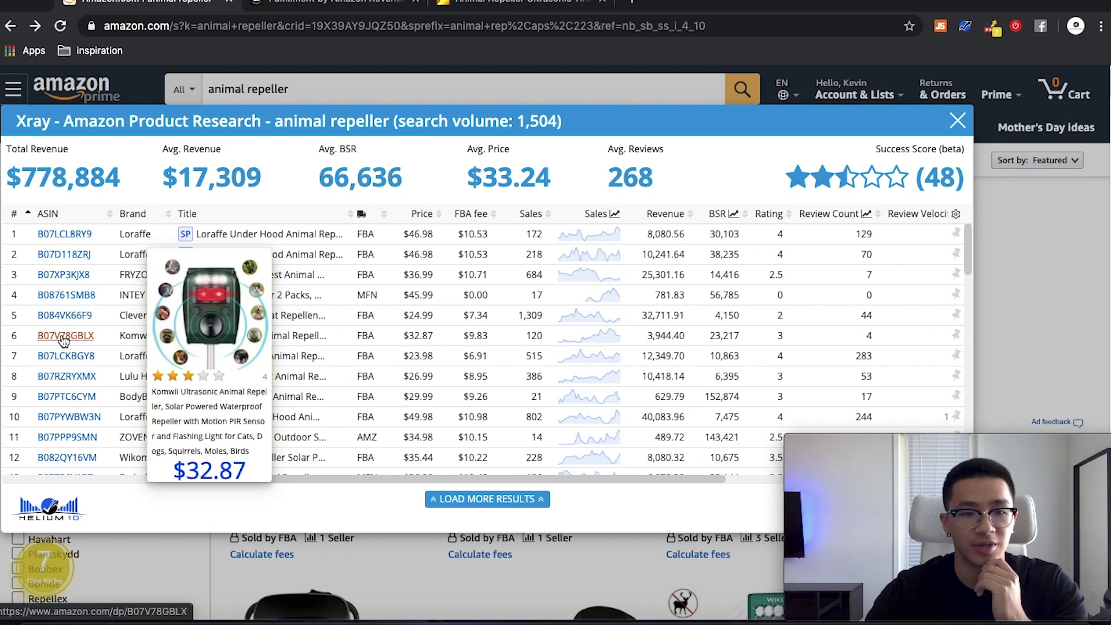
{"action": "left_click", "coordinate": [64, 337]}
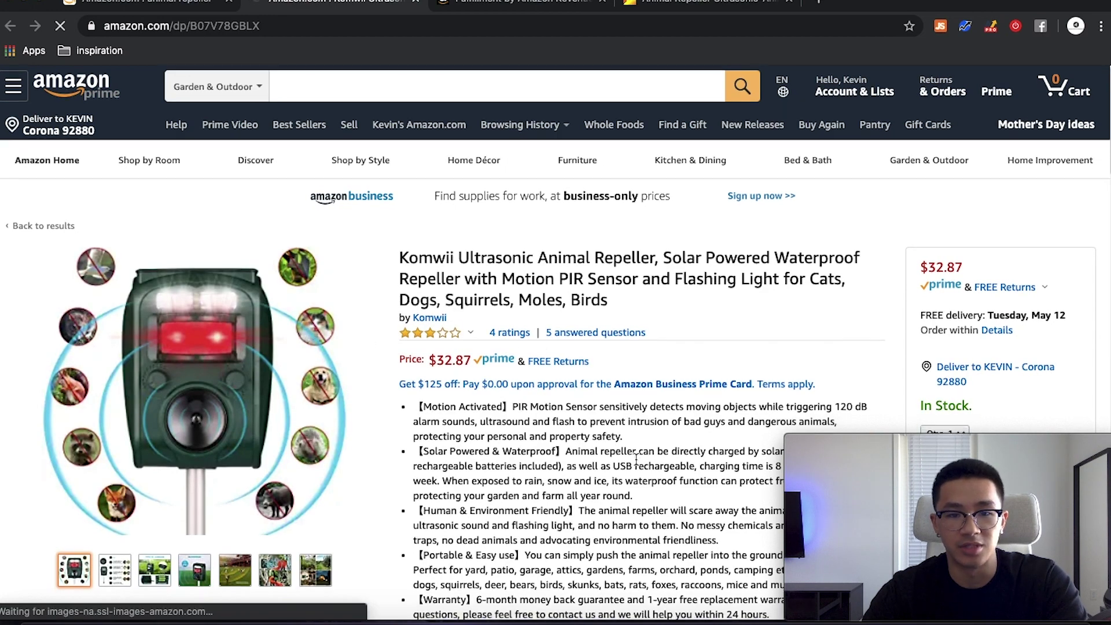
{"action": "scroll", "coordinate": [650, 462], "scroll_direction": "down", "scroll_amount": 1}
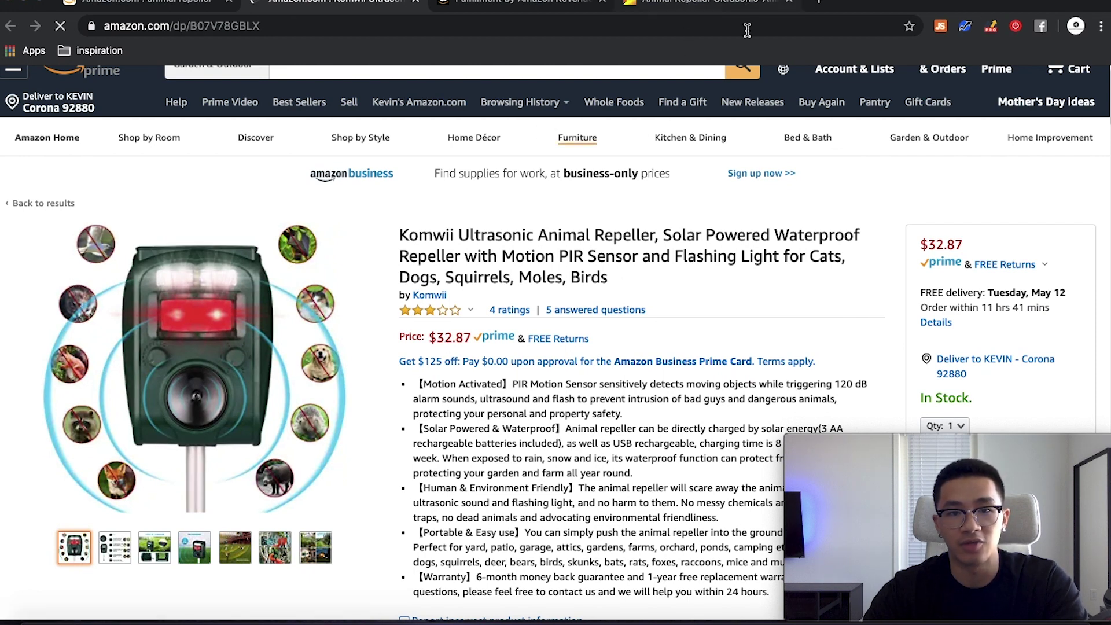
Compare the $32.87 Komwii listing against the Alibaba repeller listings, ending on the Komwii page.
{"action": "left_click", "coordinate": [724, 6]}
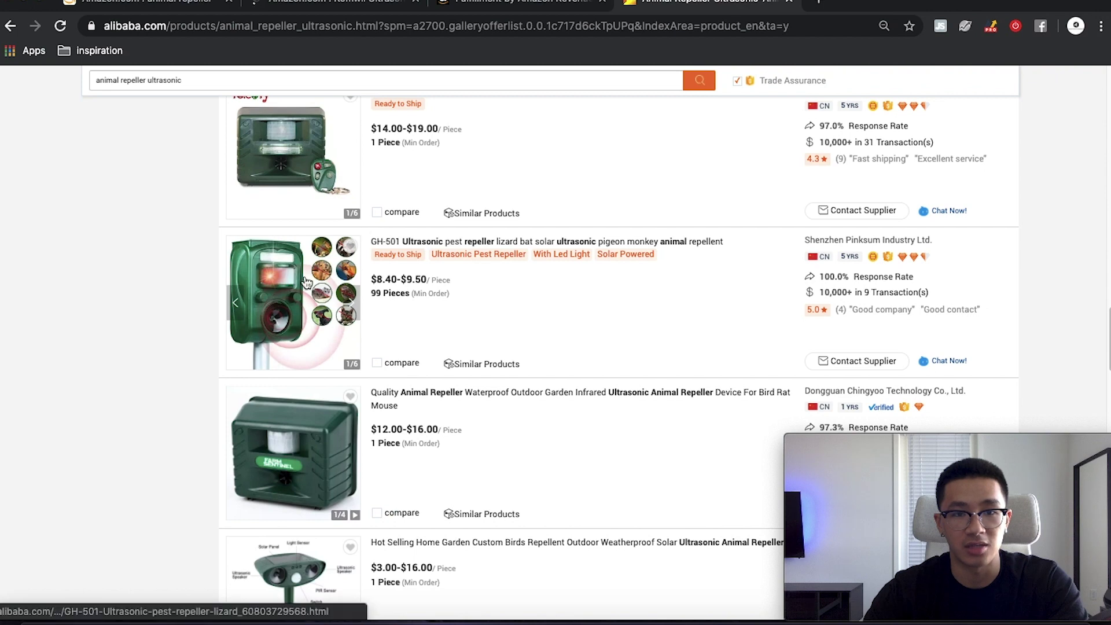
{"action": "left_click", "coordinate": [347, 6]}
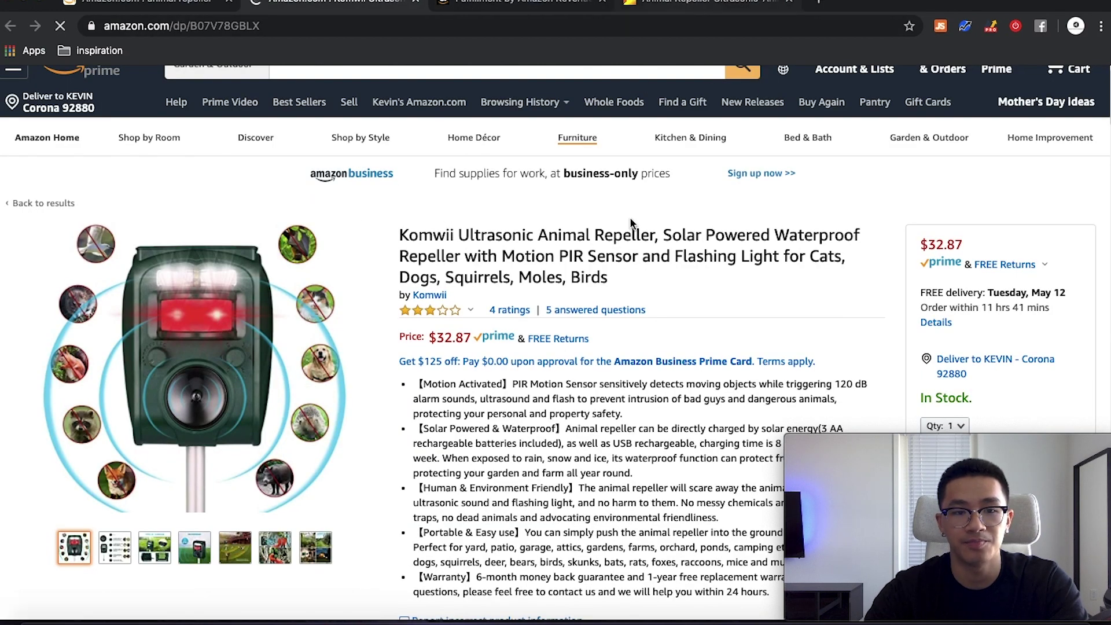
{"action": "left_click", "coordinate": [680, 7]}
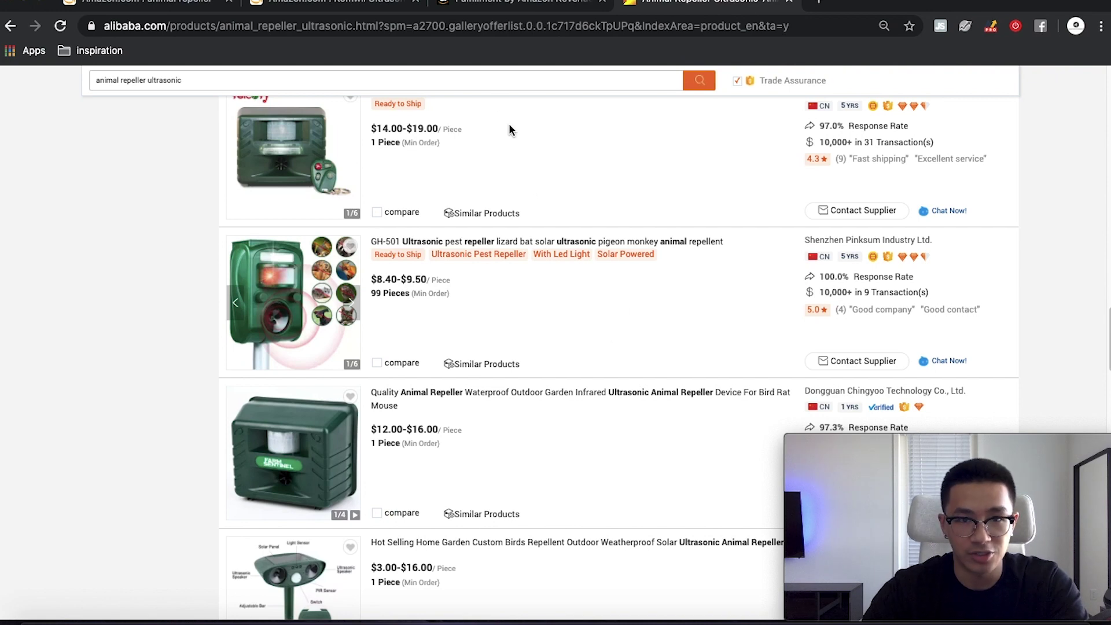
{"action": "key", "text": "super+2"}
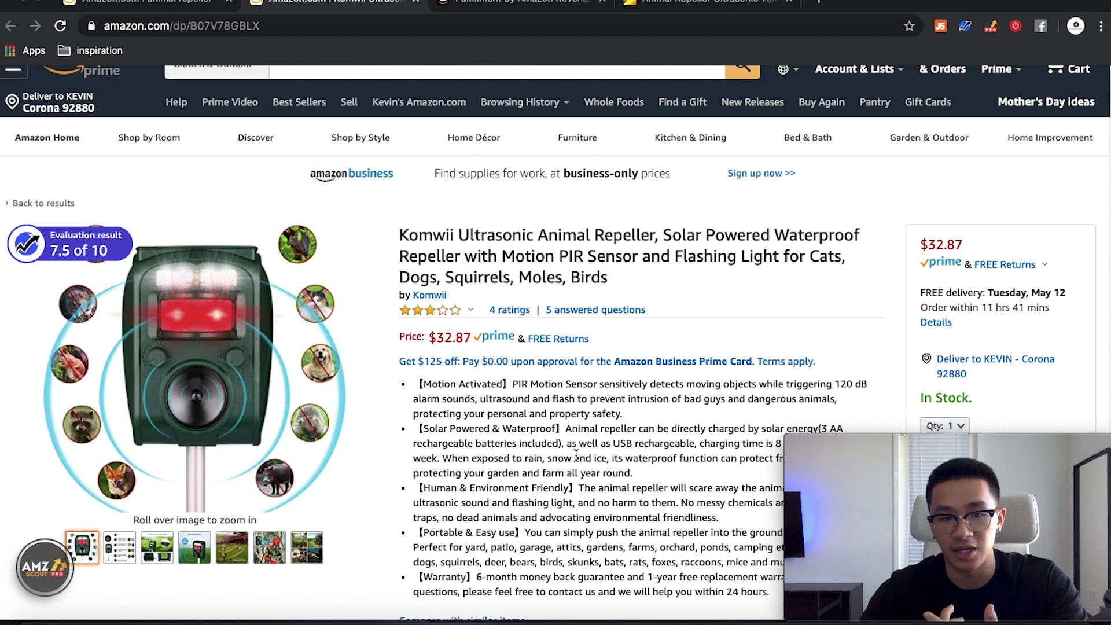
{"action": "scroll", "coordinate": [569, 445], "scroll_direction": "down", "scroll_amount": 4}
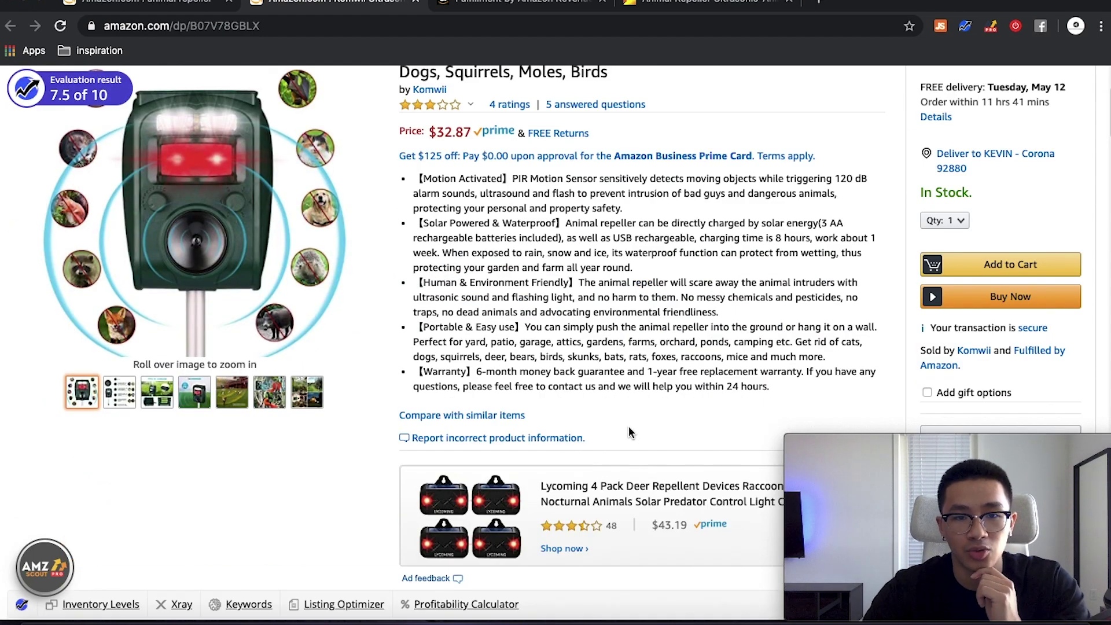
{"action": "scroll", "coordinate": [630, 434], "scroll_direction": "down", "scroll_amount": 15}
{"action": "scroll", "coordinate": [629, 434], "scroll_direction": "down", "scroll_amount": 20}
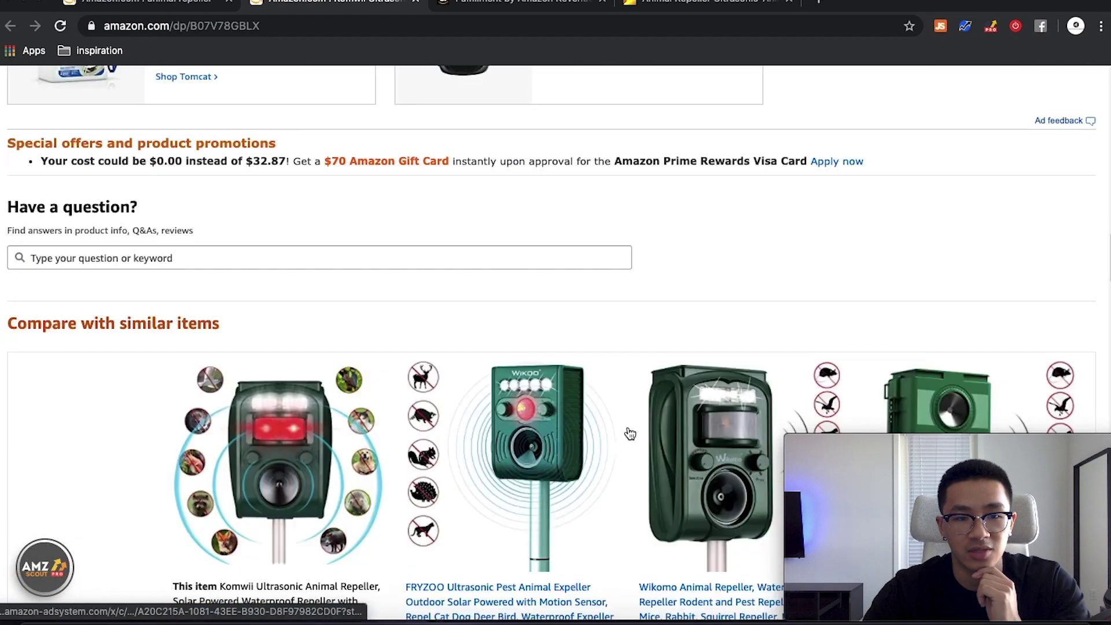
{"action": "scroll", "coordinate": [629, 433], "scroll_direction": "down", "scroll_amount": 5}
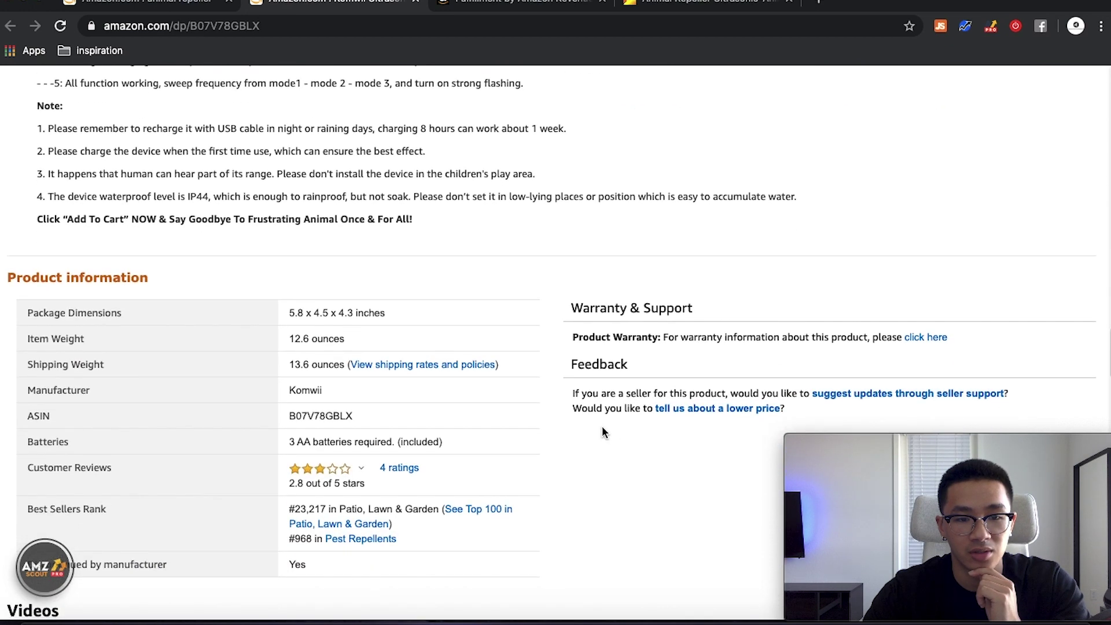
{"action": "scroll", "coordinate": [602, 428], "scroll_direction": "down", "scroll_amount": 1}
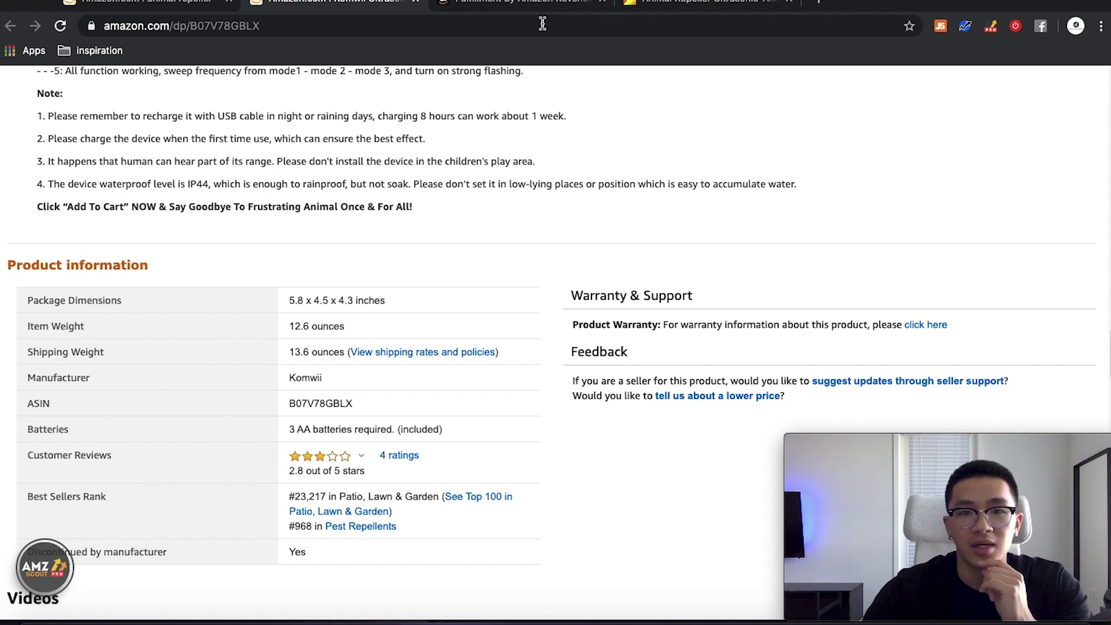
{"action": "left_click", "coordinate": [652, 5]}
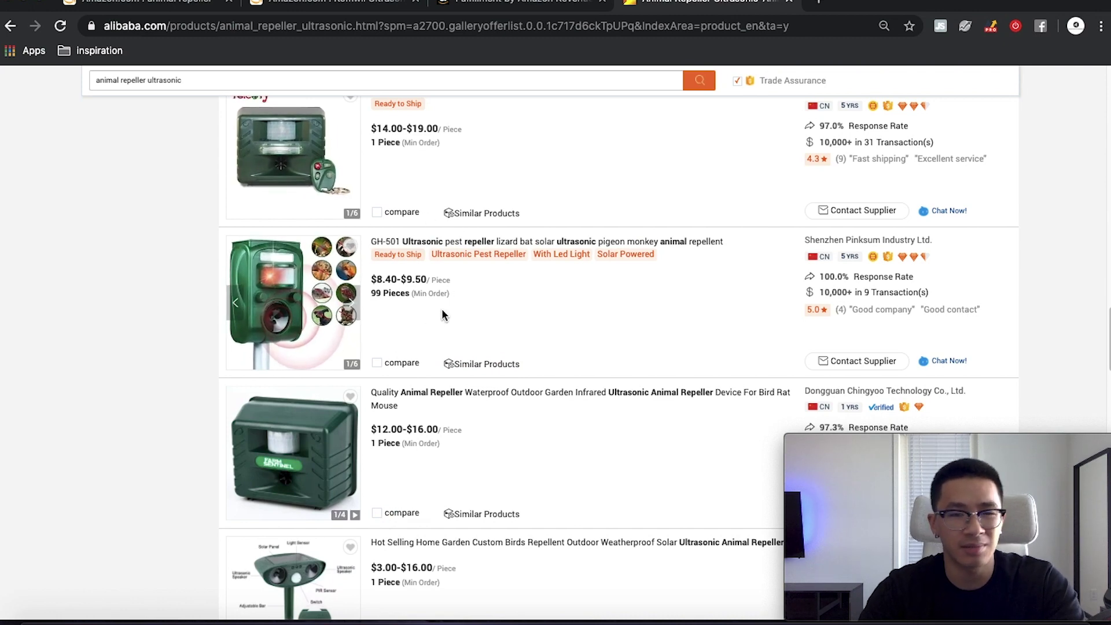
{"action": "key", "text": "super+2"}
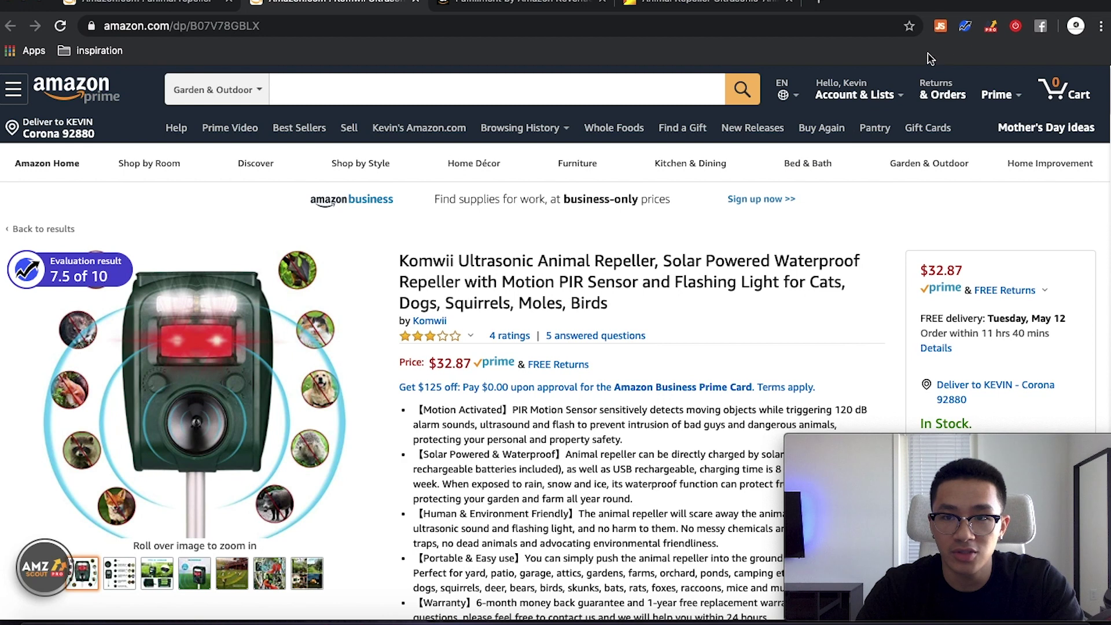
{"action": "left_click", "coordinate": [965, 27]}
In the Profitability Calculator, set Est. Freight Cost to 0 and Unit Manufacturing Cost to 9.75.
{"action": "left_click", "coordinate": [839, 205]}
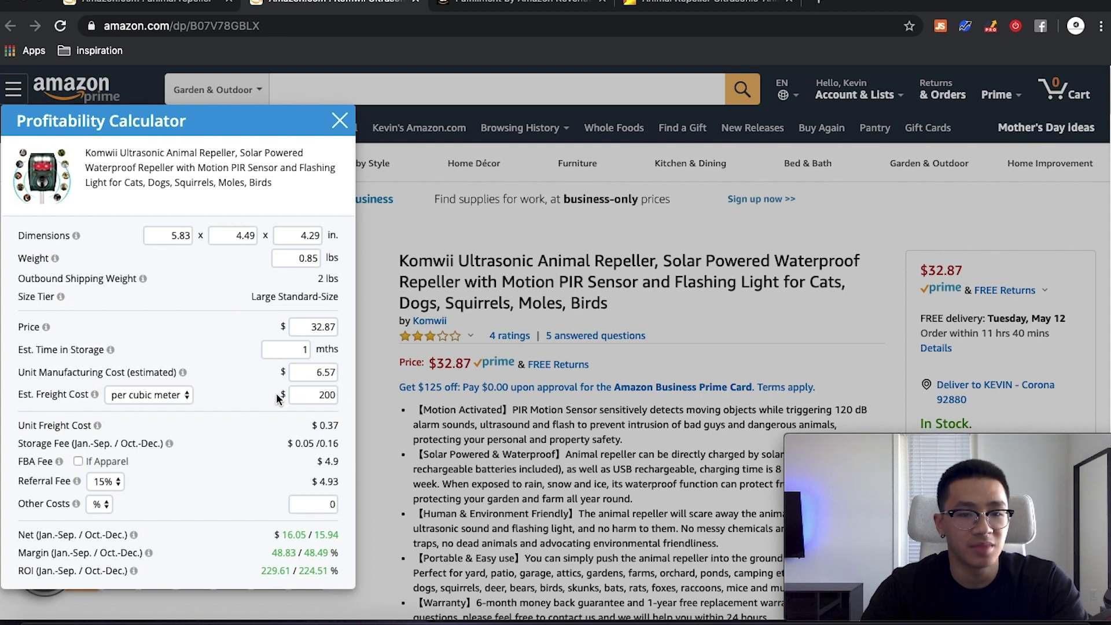
{"action": "double_click", "coordinate": [312, 394]}
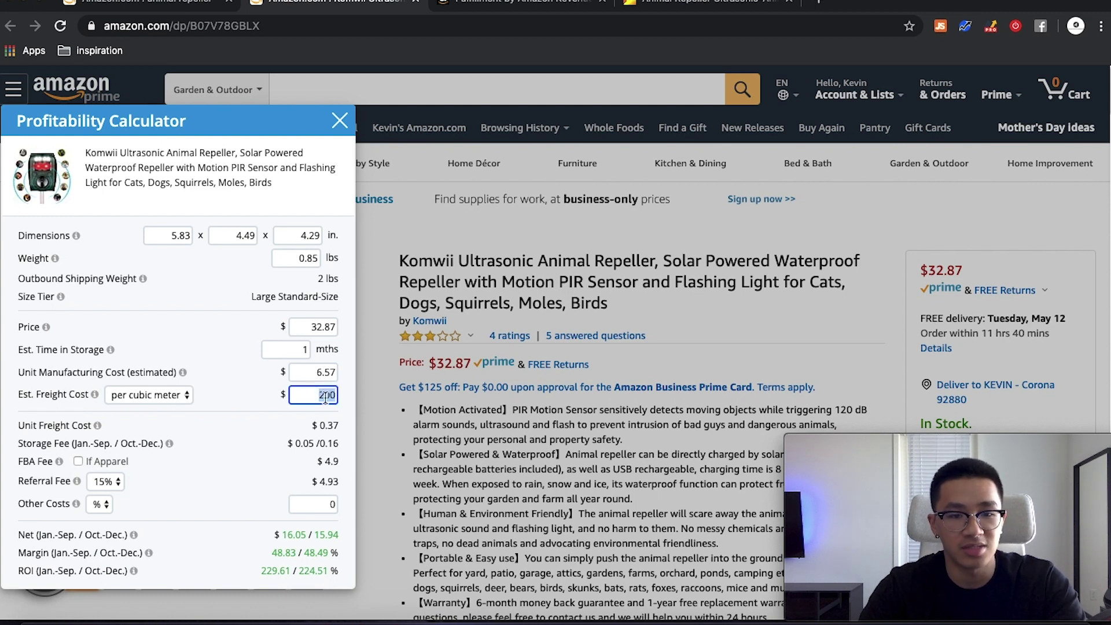
{"action": "type", "text": "0"}
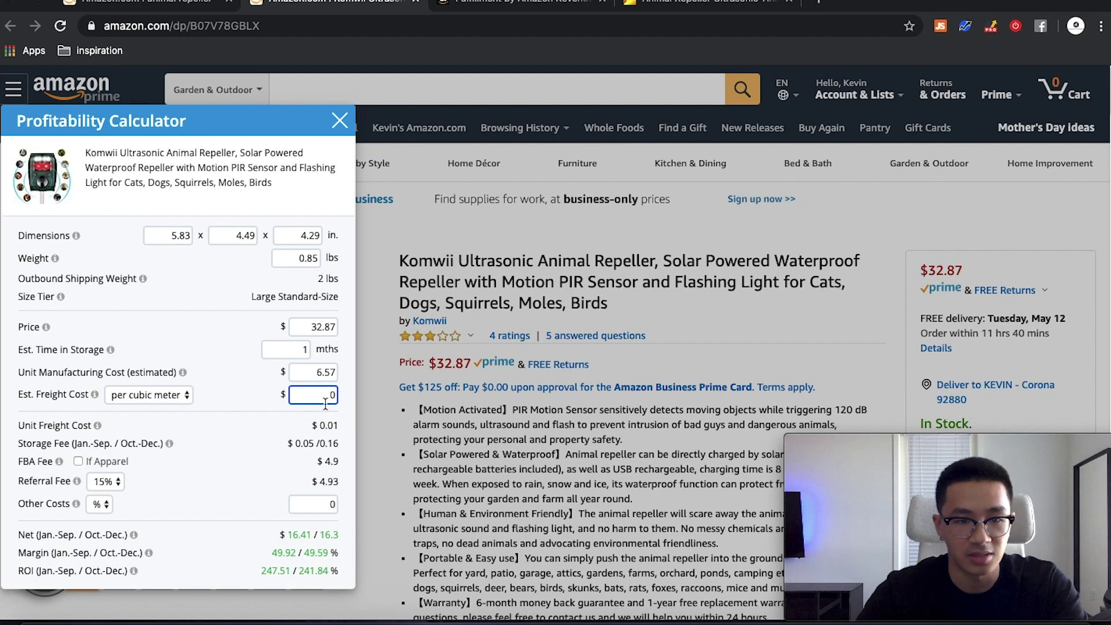
{"action": "left_click", "coordinate": [248, 389]}
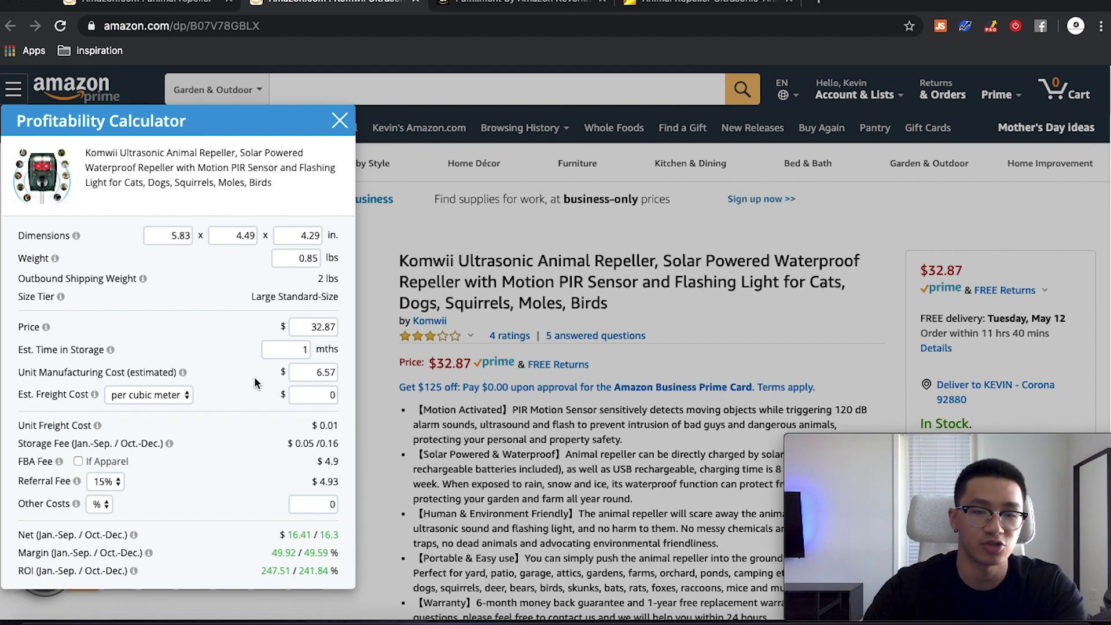
{"action": "left_click_drag", "start_coordinate": [303, 373], "coordinate": [446, 378]}
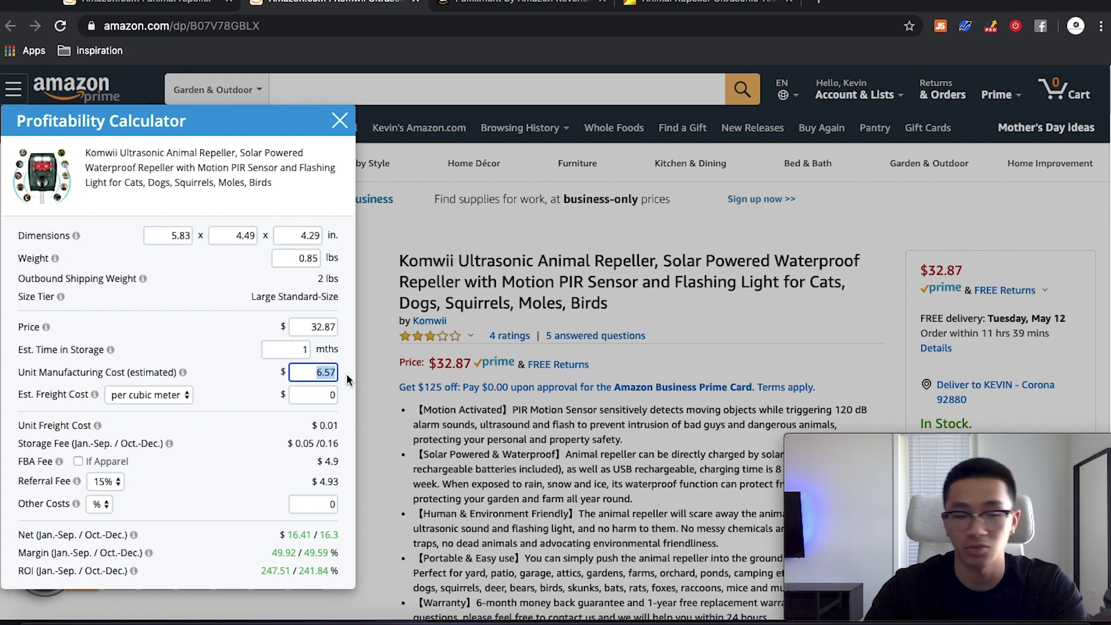
{"action": "type", "text": "9.75"}
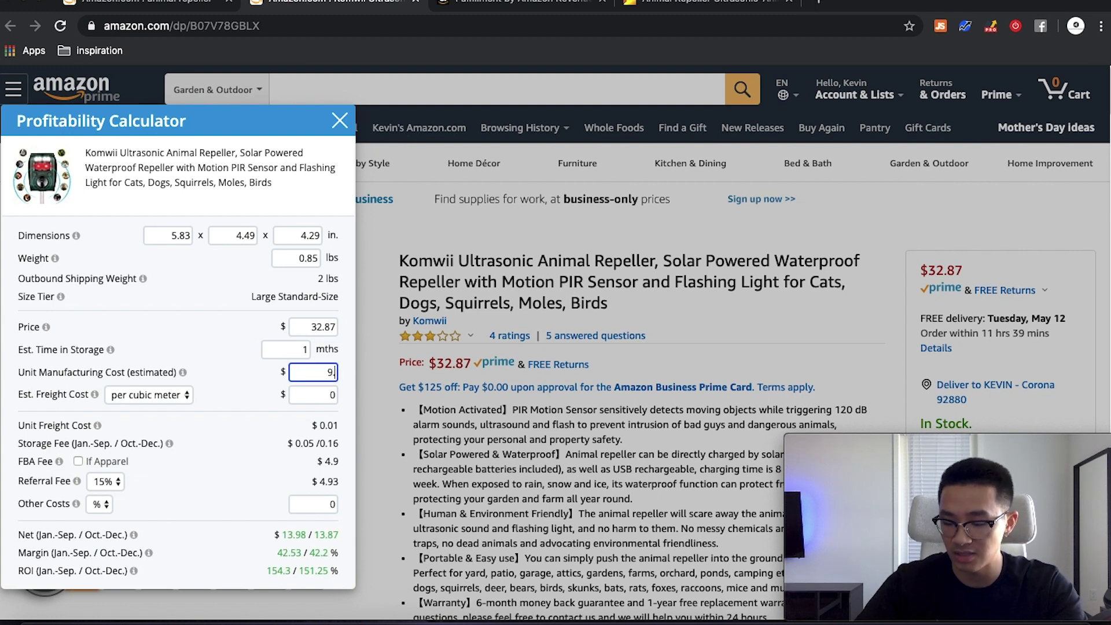
{"action": "left_click", "coordinate": [217, 428]}
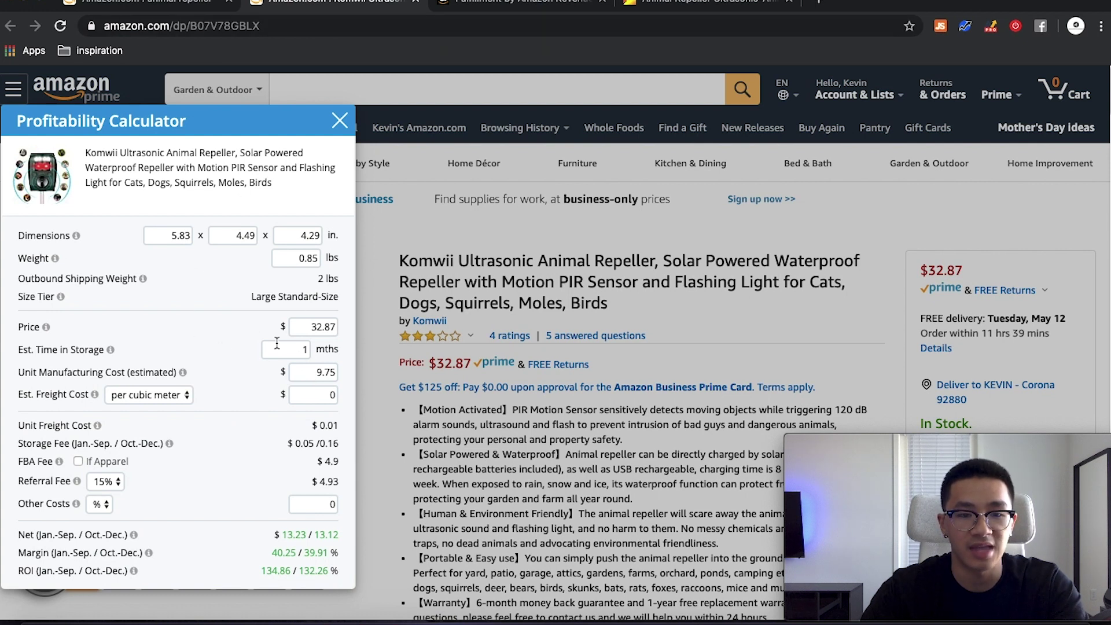
Try a $33 price, then a $40 price, in the profitability estimate.
{"action": "double_click", "coordinate": [308, 327]}
{"action": "type", "text": "33"}
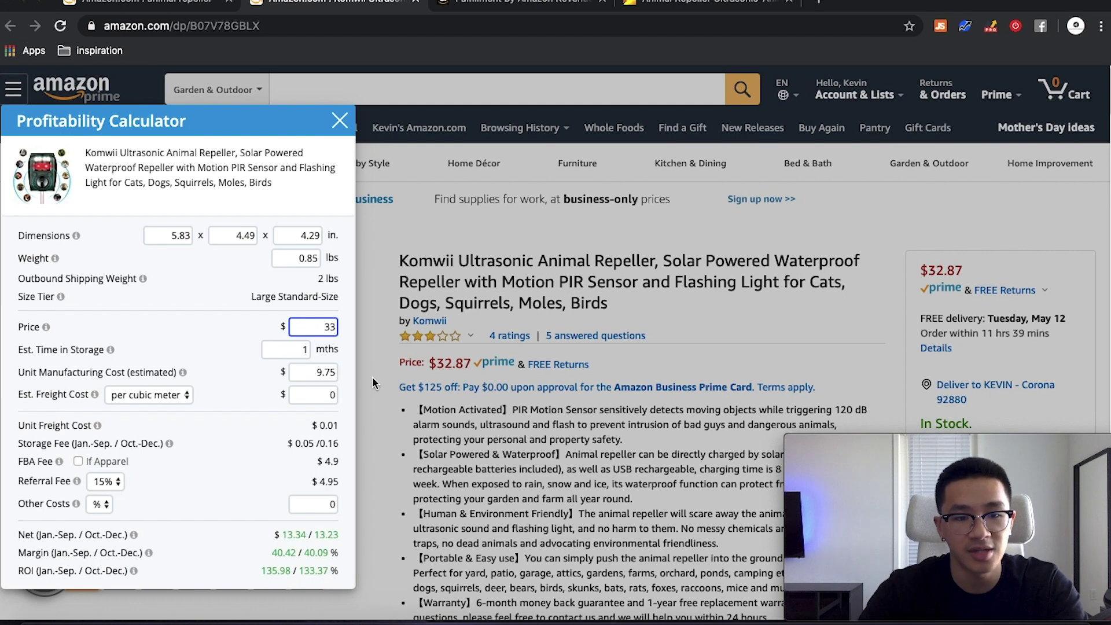
{"action": "left_click", "coordinate": [249, 441]}
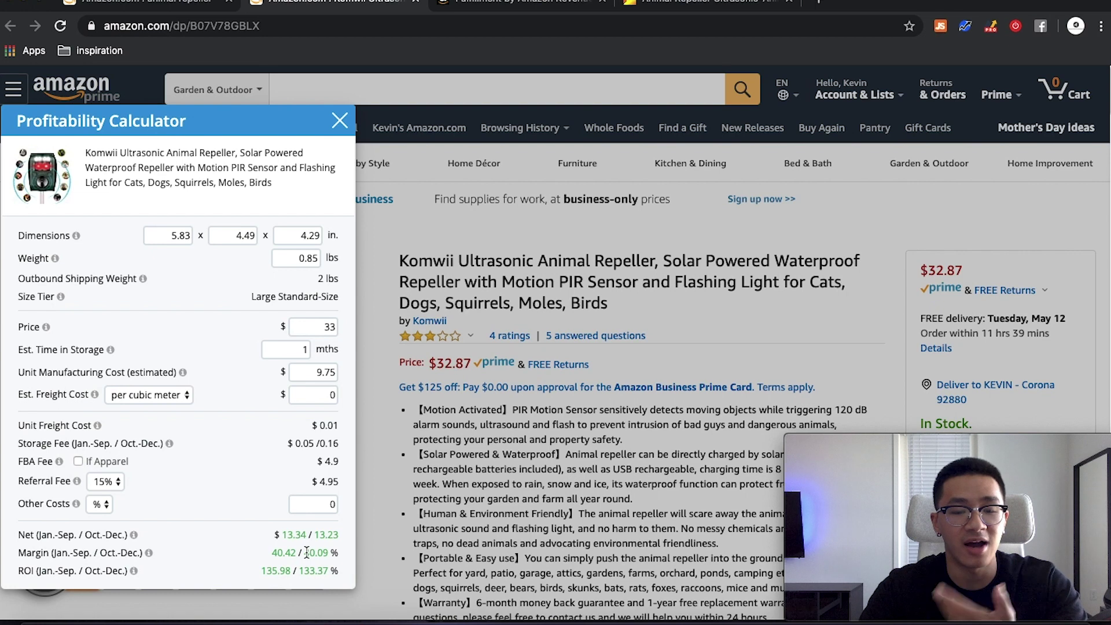
{"action": "double_click", "coordinate": [323, 325]}
{"action": "type", "text": "40"}
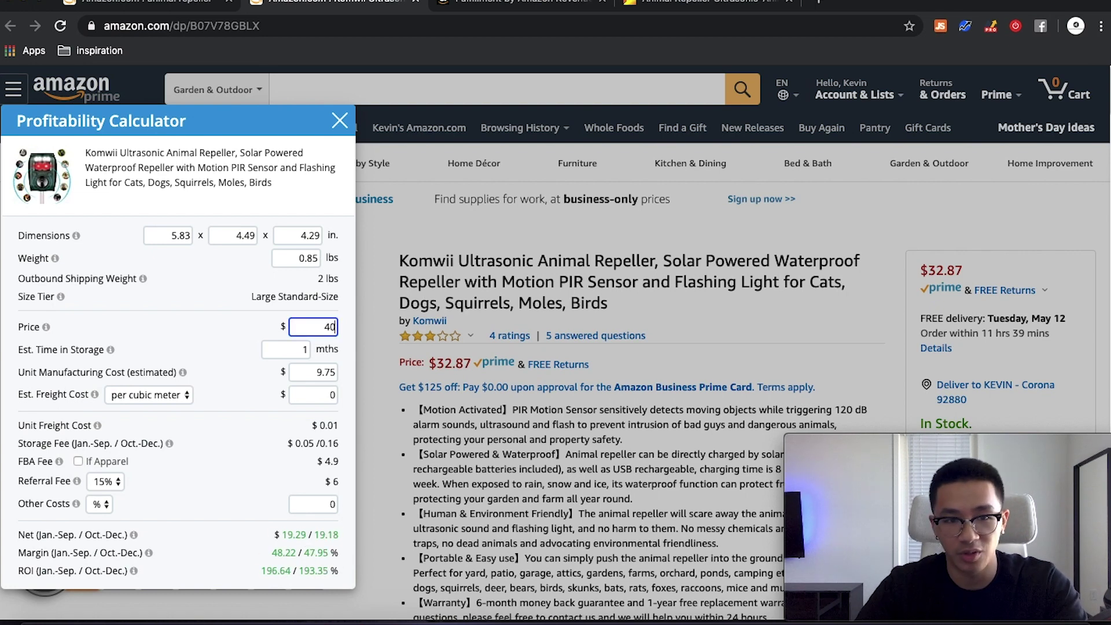
{"action": "left_click", "coordinate": [282, 488]}
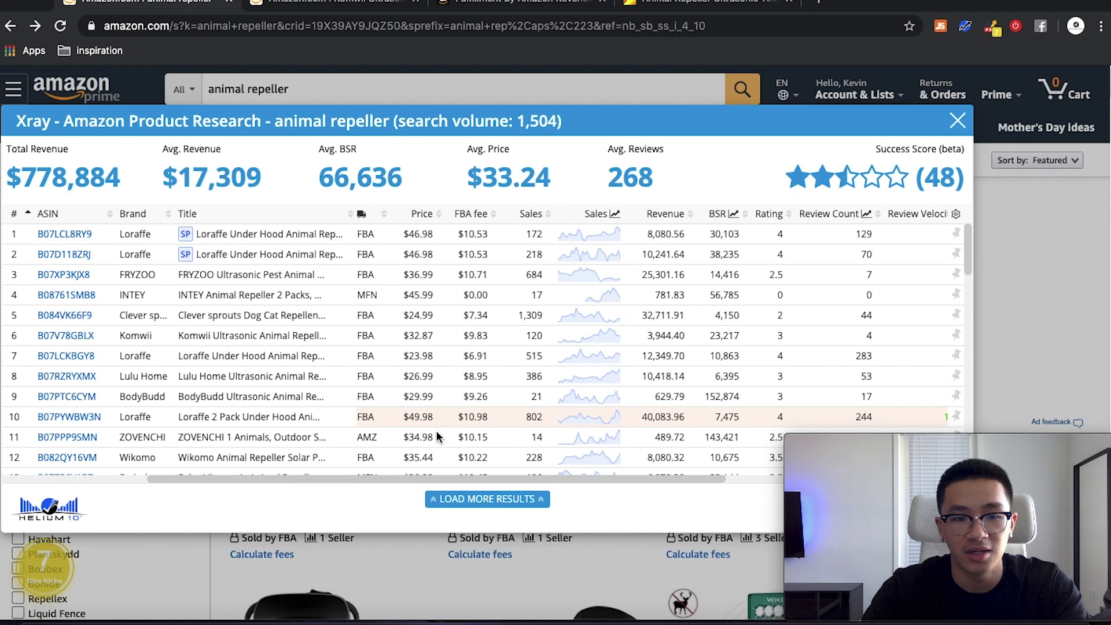
Test a lower $23 price in the profitability estimate, then reselect the Price field.
{"action": "scroll", "coordinate": [437, 433], "scroll_direction": "down", "scroll_amount": 1}
{"action": "scroll", "coordinate": [437, 434], "scroll_direction": "up", "scroll_amount": 1}
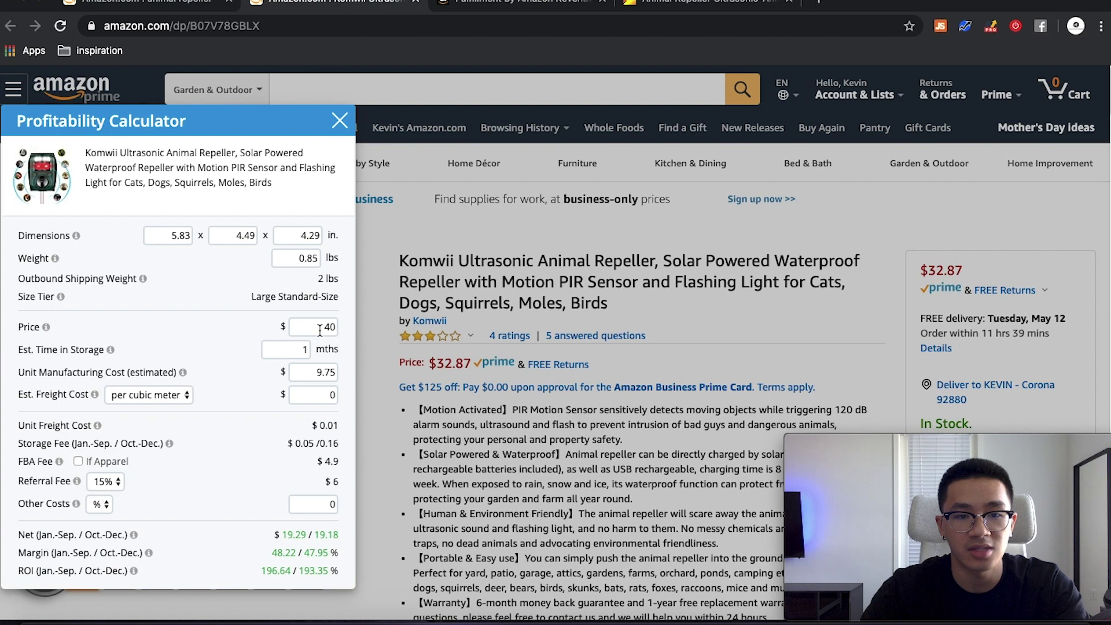
{"action": "left_click_drag", "start_coordinate": [319, 327], "coordinate": [398, 330]}
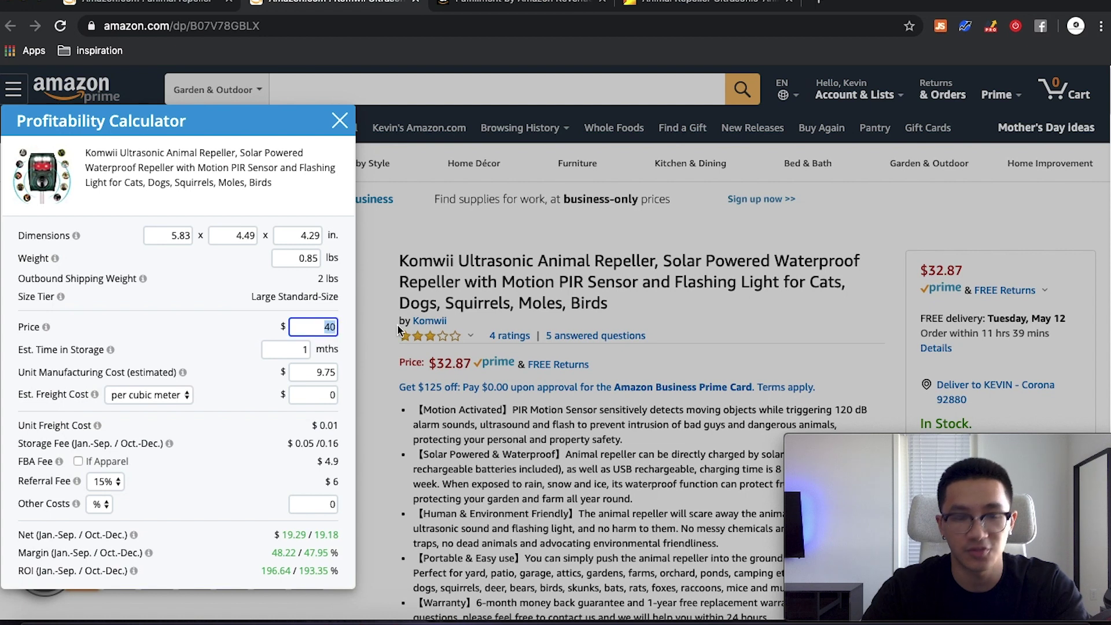
{"action": "type", "text": "23"}
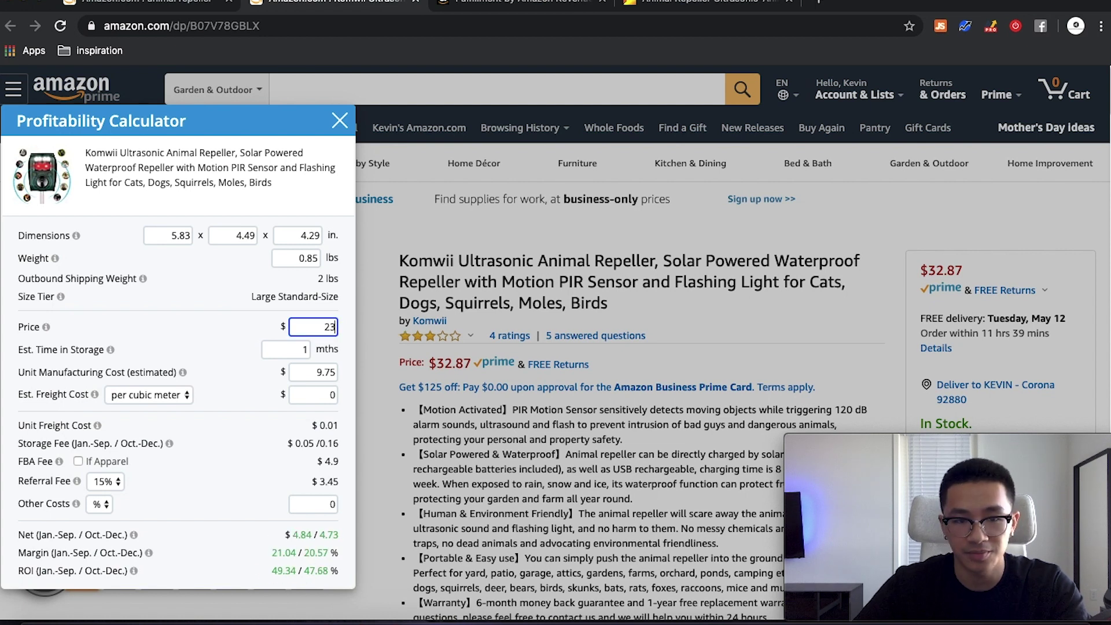
{"action": "left_click", "coordinate": [241, 431]}
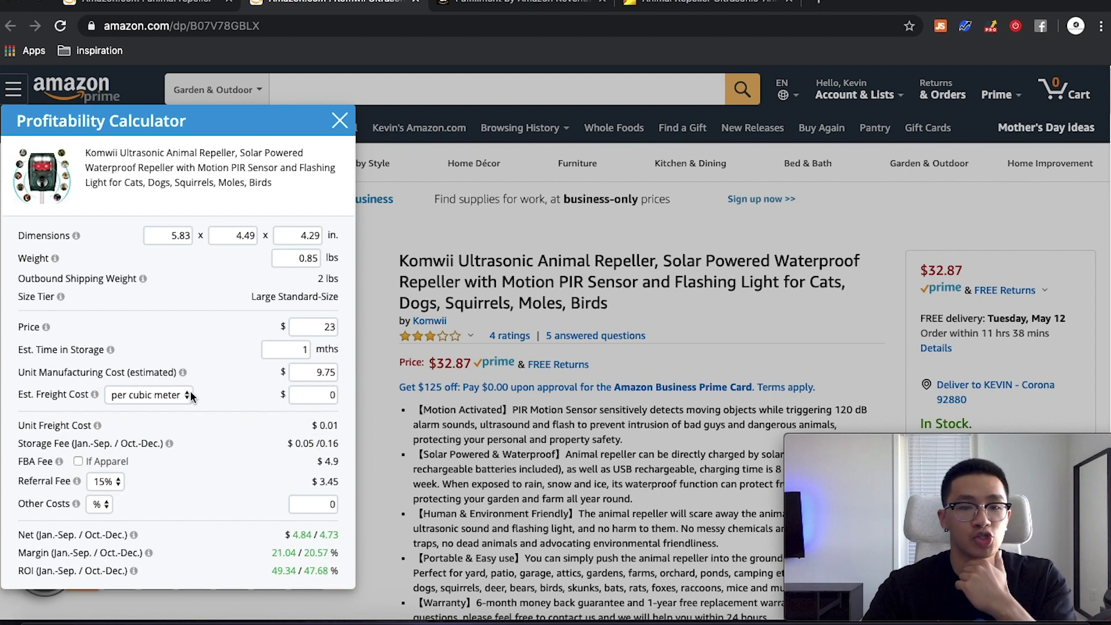
{"action": "double_click", "coordinate": [320, 328]}
Restore the calculator price to $33.
{"action": "type", "text": "33"}
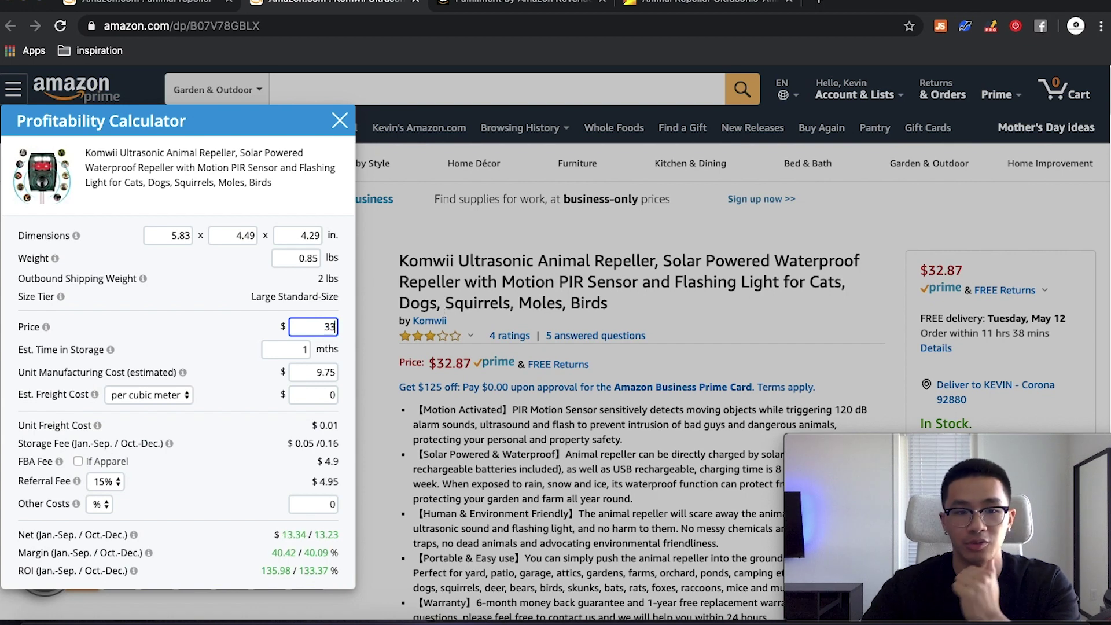
{"action": "left_click", "coordinate": [289, 535]}
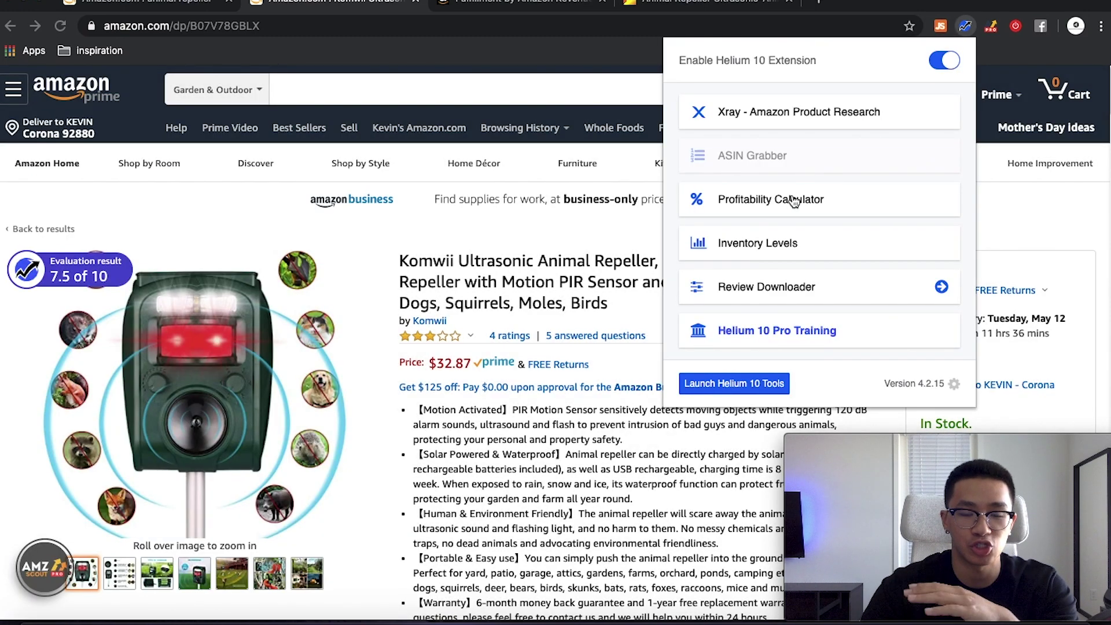
Dismiss the Helium 10 tool list and enter a $9.75 FBA product cost, yielding $13.29 FBA net.
{"action": "left_click", "coordinate": [632, 428]}
{"action": "scroll", "coordinate": [590, 486], "scroll_direction": "down", "scroll_amount": 2}
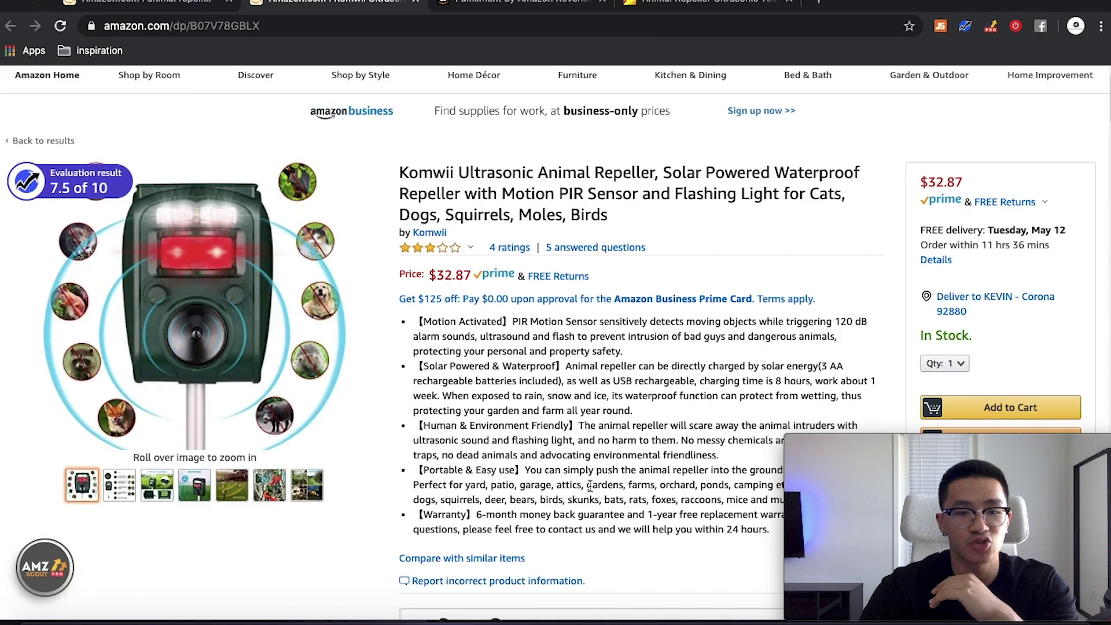
{"action": "scroll", "coordinate": [590, 486], "scroll_direction": "down", "scroll_amount": 10}
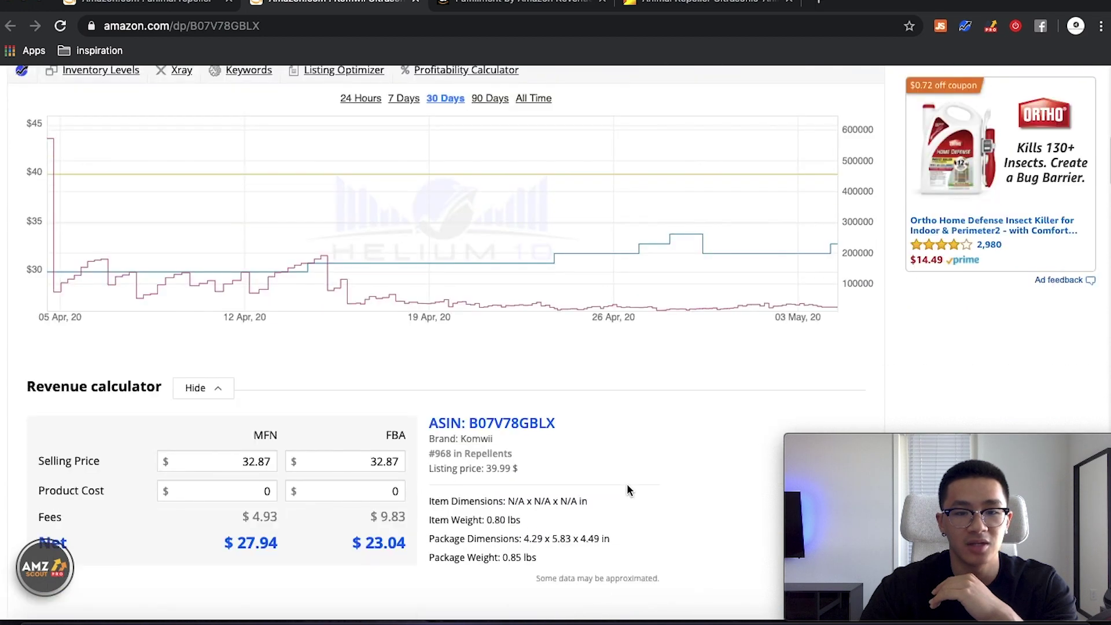
{"action": "scroll", "coordinate": [626, 489], "scroll_direction": "down", "scroll_amount": 1}
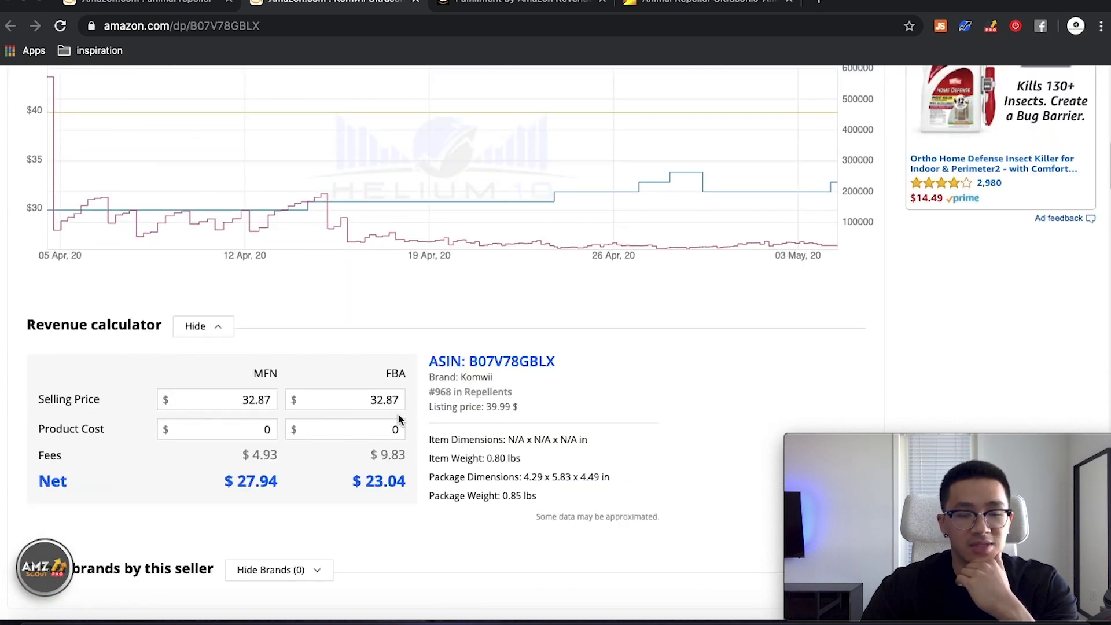
{"action": "left_click", "coordinate": [372, 429]}
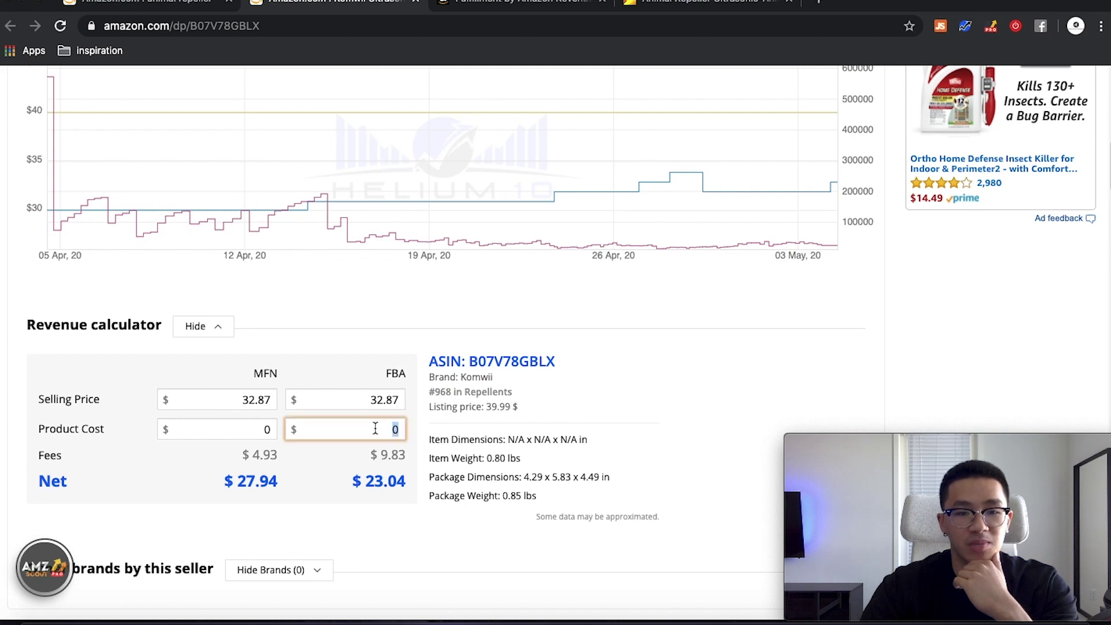
{"action": "type", "text": "9."}
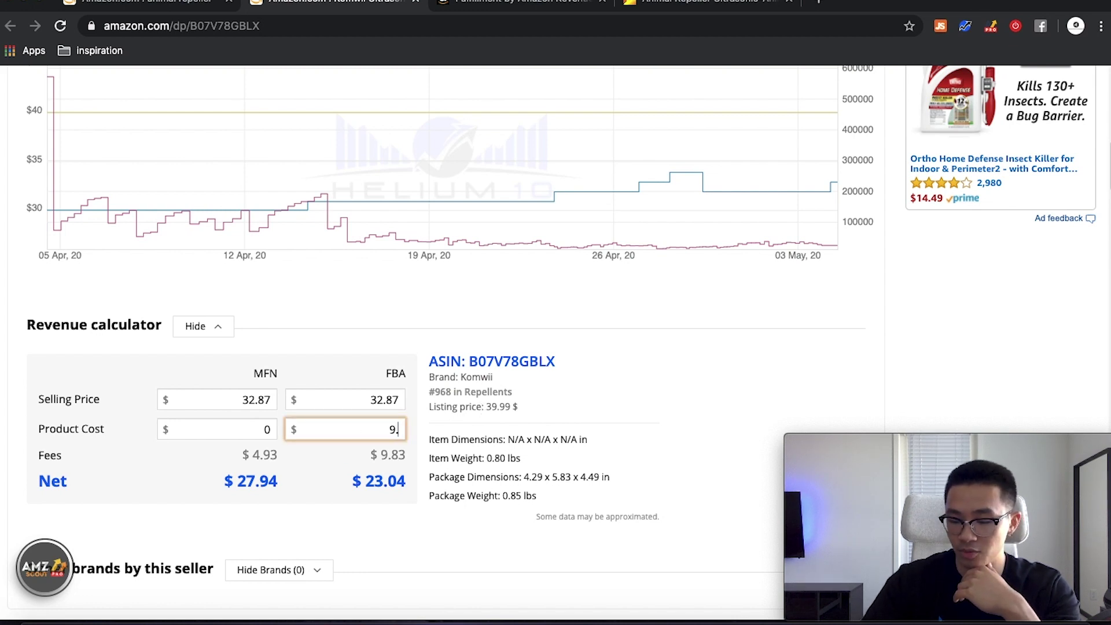
{"action": "type", "text": "75"}
{"action": "left_click", "coordinate": [407, 531]}
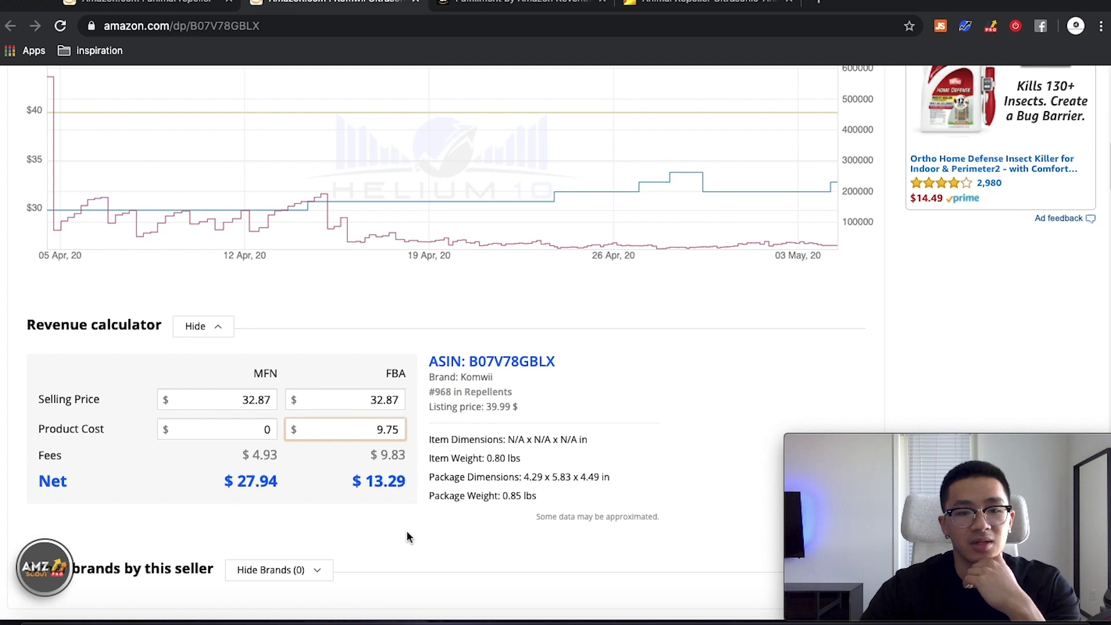
{"action": "mouse_move", "coordinate": [366, 459]}
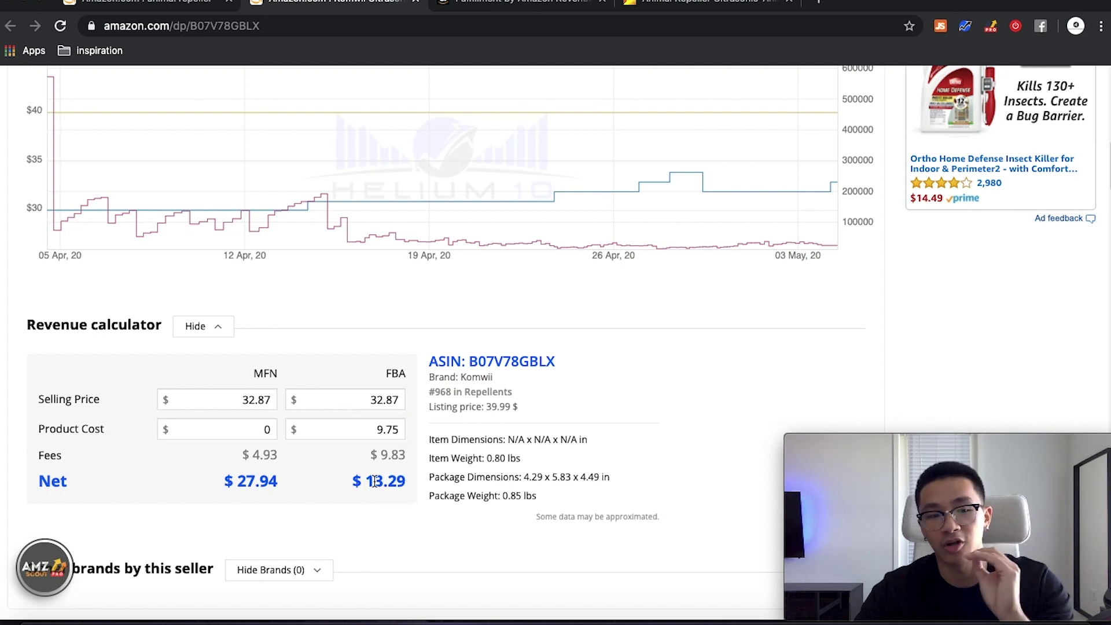
{"action": "scroll", "coordinate": [743, 460], "scroll_direction": "up", "scroll_amount": 5}
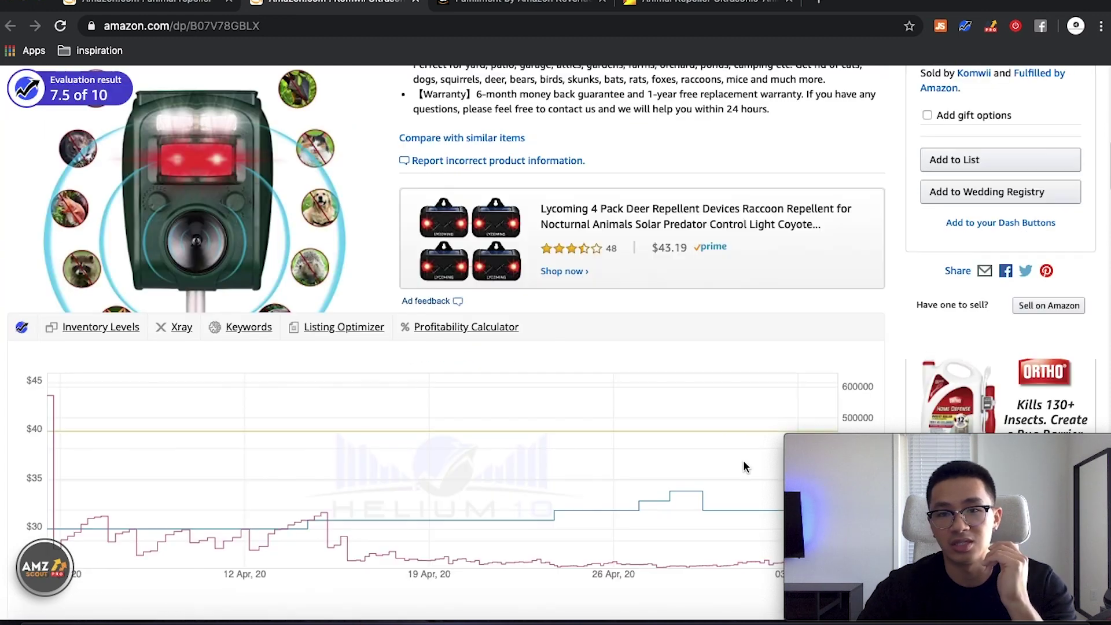
{"action": "scroll", "coordinate": [723, 314], "scroll_direction": "up", "scroll_amount": 7}
{"action": "scroll", "coordinate": [779, 244], "scroll_direction": "up", "scroll_amount": 2}
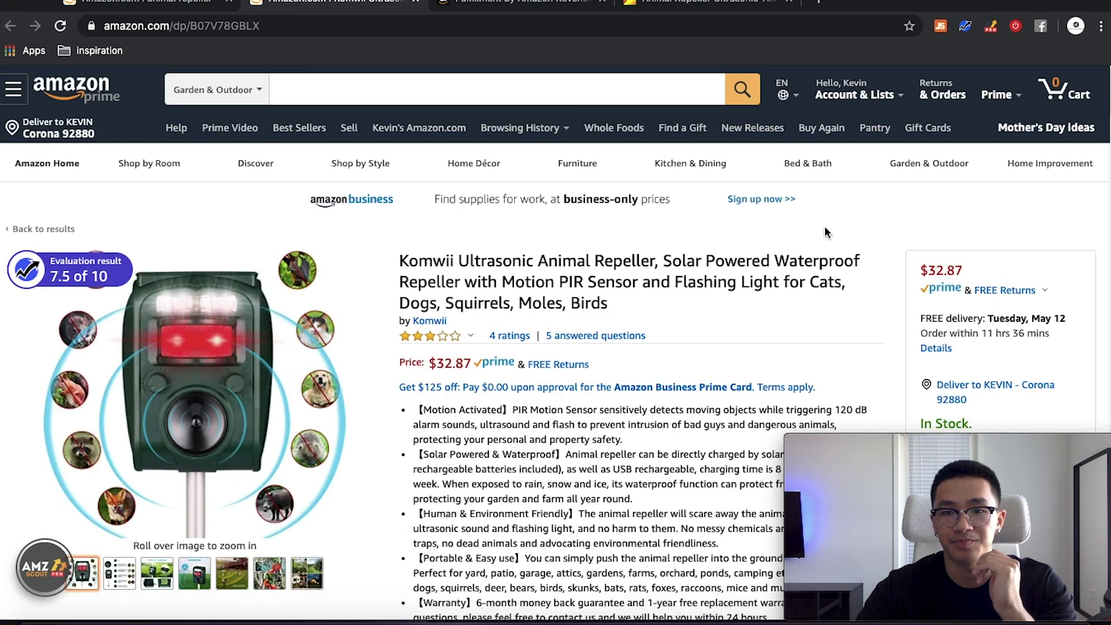
{"action": "left_click", "coordinate": [965, 26]}
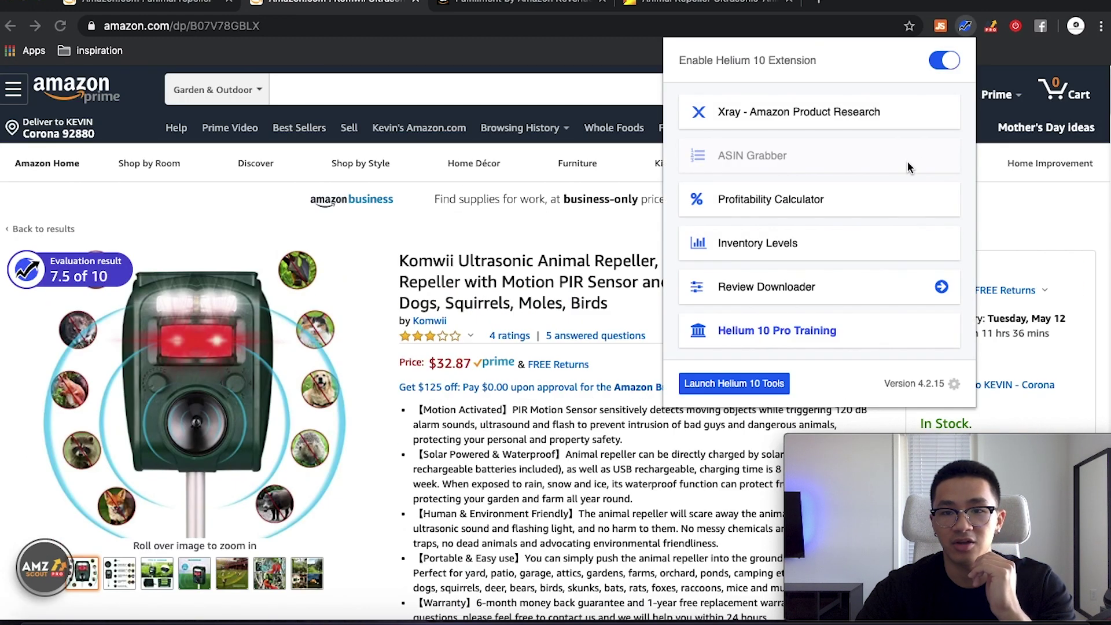
{"action": "left_click", "coordinate": [864, 198]}
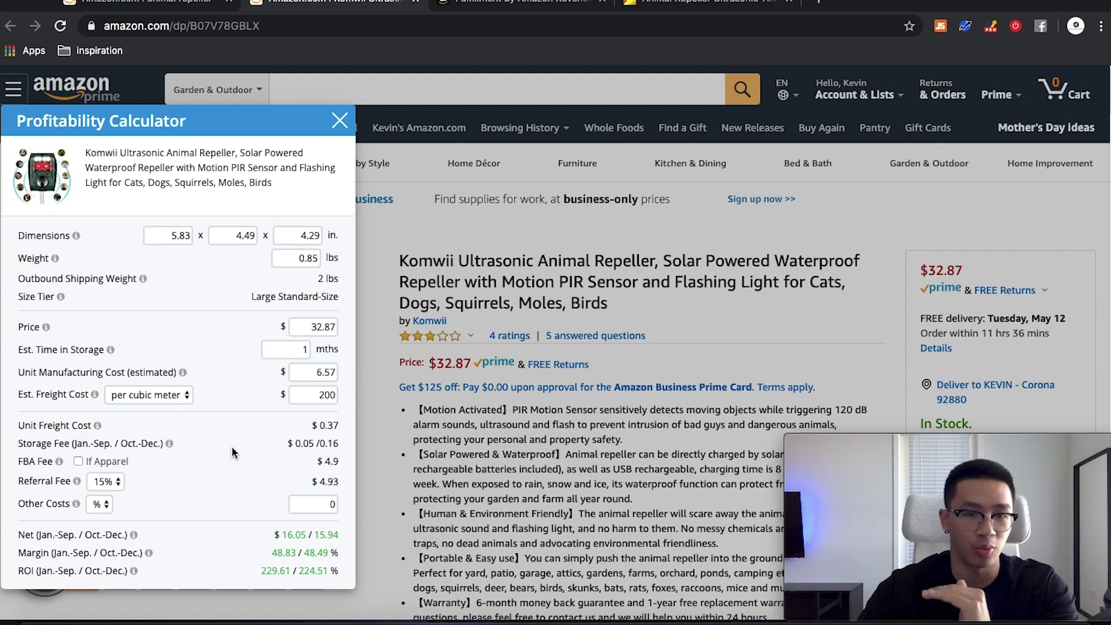
{"action": "left_click", "coordinate": [340, 120]}
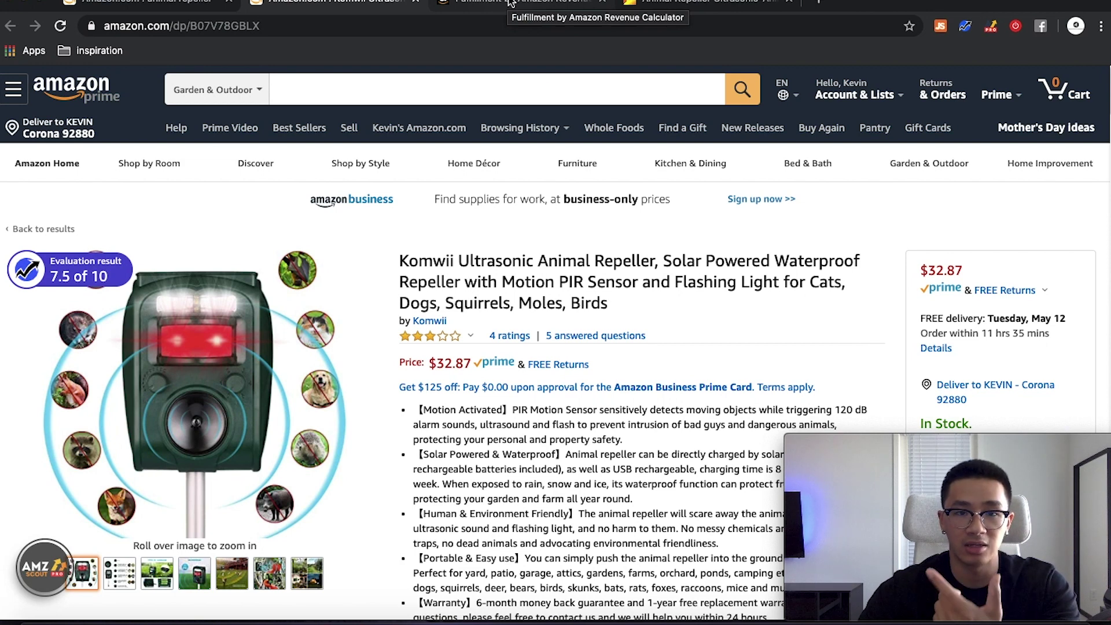
{"action": "left_click", "coordinate": [509, 3]}
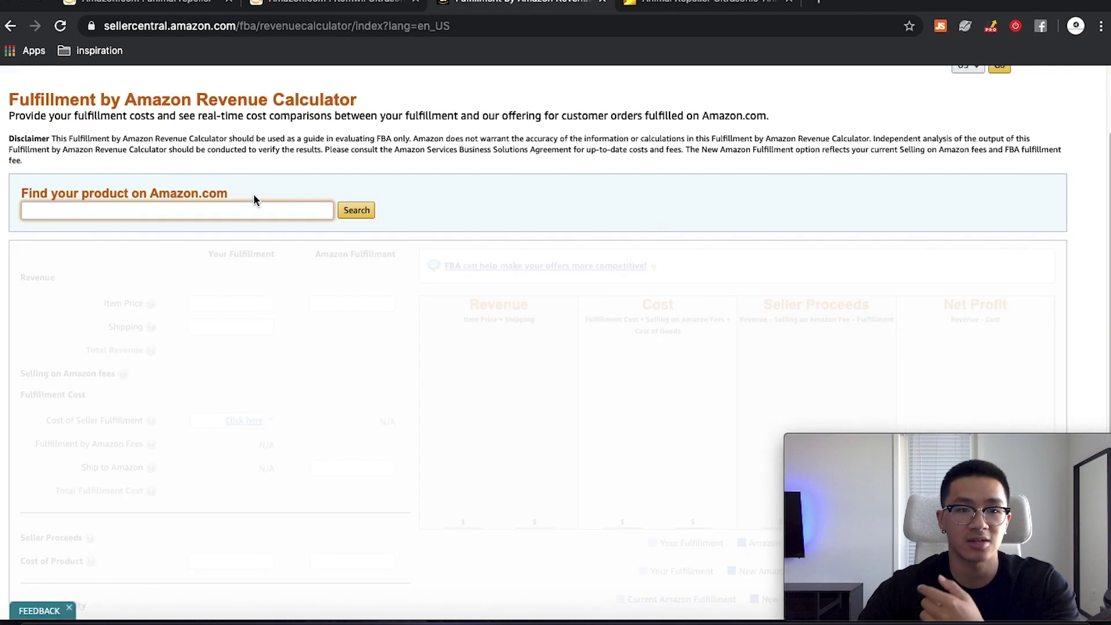
Copy ASIN B07V78GBLX from the Komwii page URL and search it in the FBA Revenue Calculator.
{"action": "left_click", "coordinate": [320, 6]}
{"action": "double_click", "coordinate": [237, 26]}
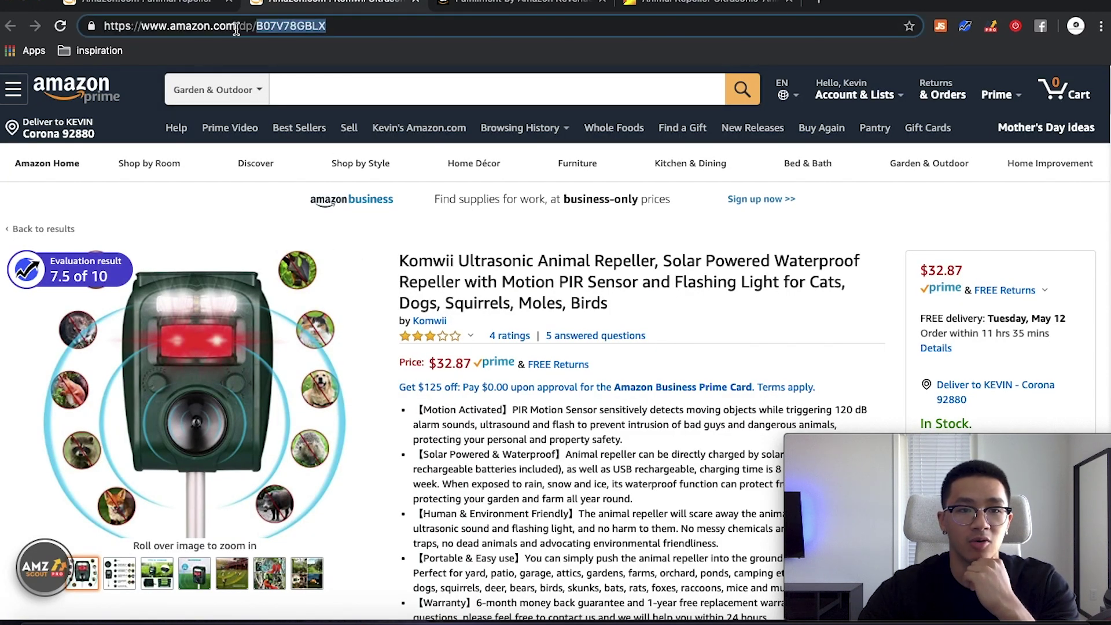
{"action": "right_click", "coordinate": [283, 29]}
{"action": "left_click", "coordinate": [316, 125]}
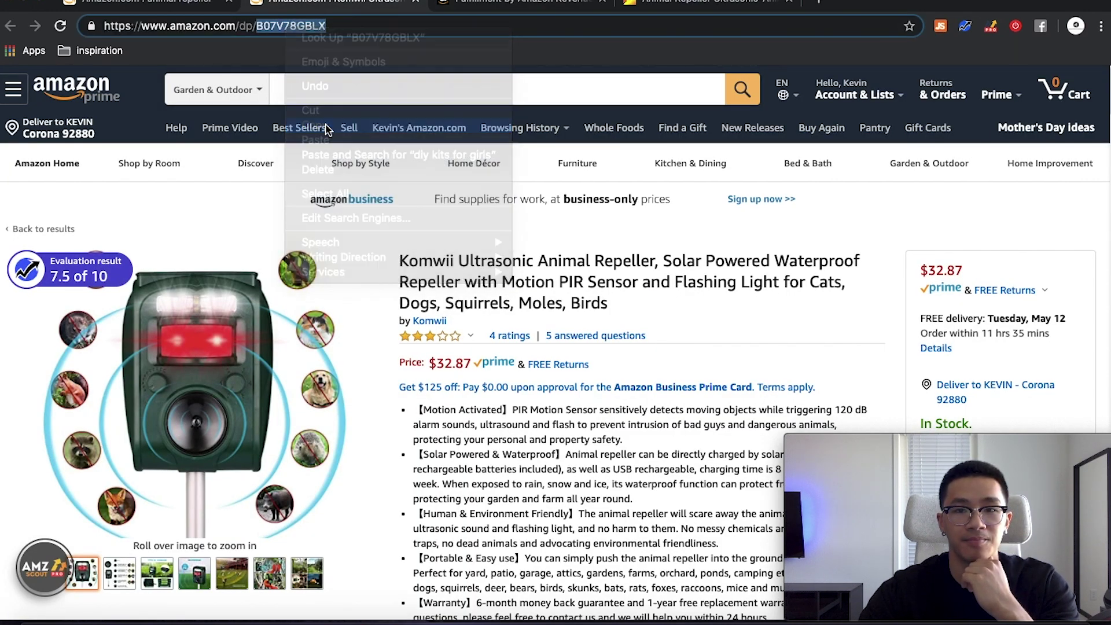
{"action": "left_click", "coordinate": [521, 5]}
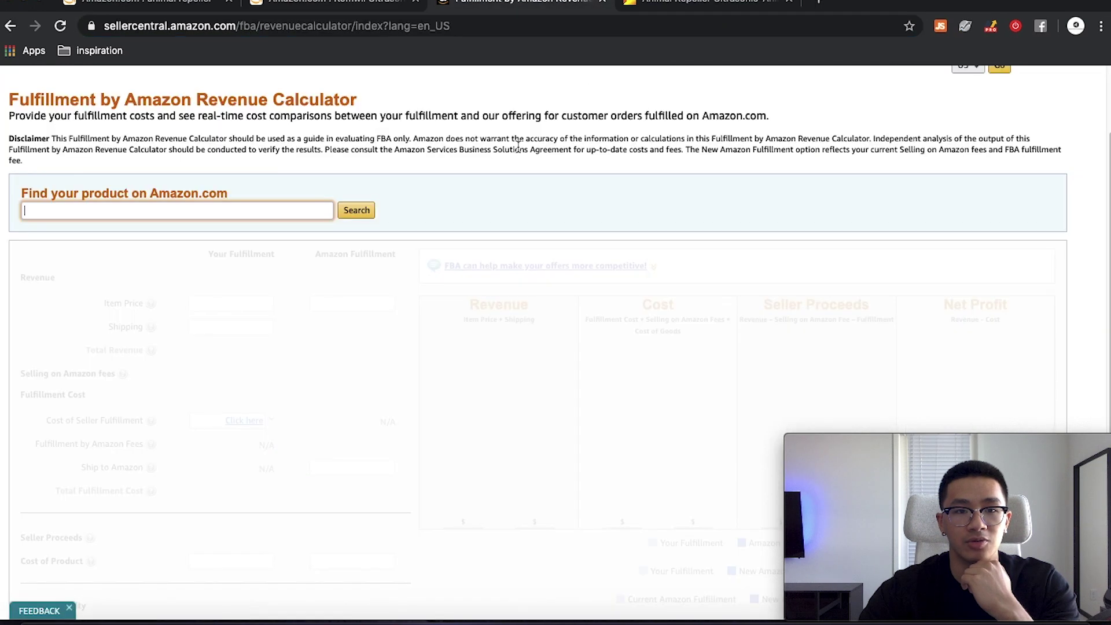
{"action": "right_click", "coordinate": [192, 217]}
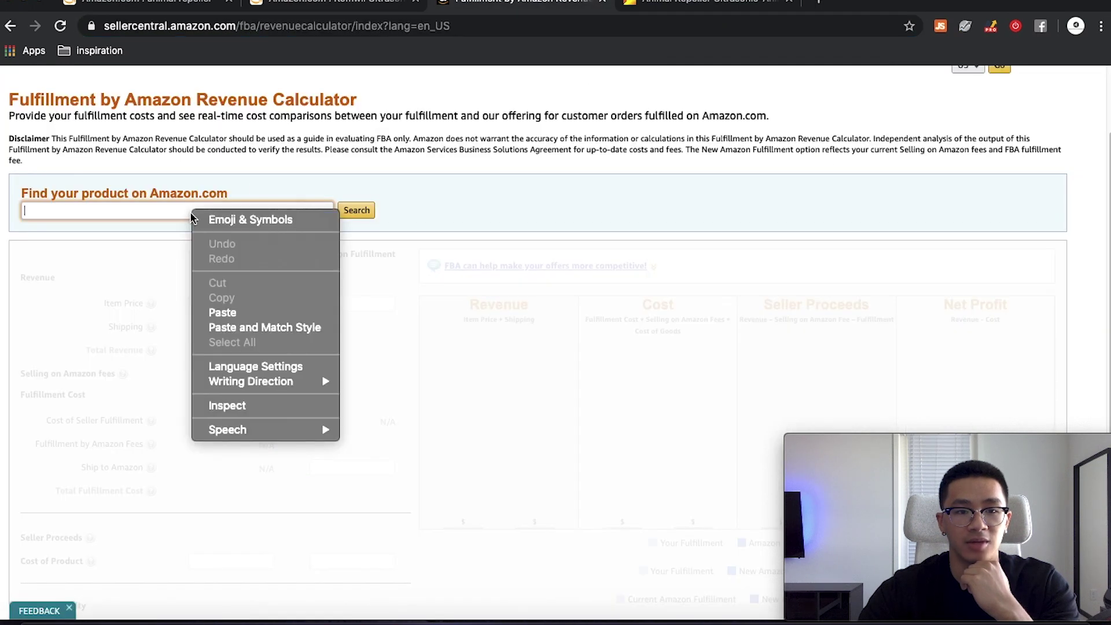
{"action": "left_click", "coordinate": [223, 312]}
{"action": "left_click", "coordinate": [347, 213]}
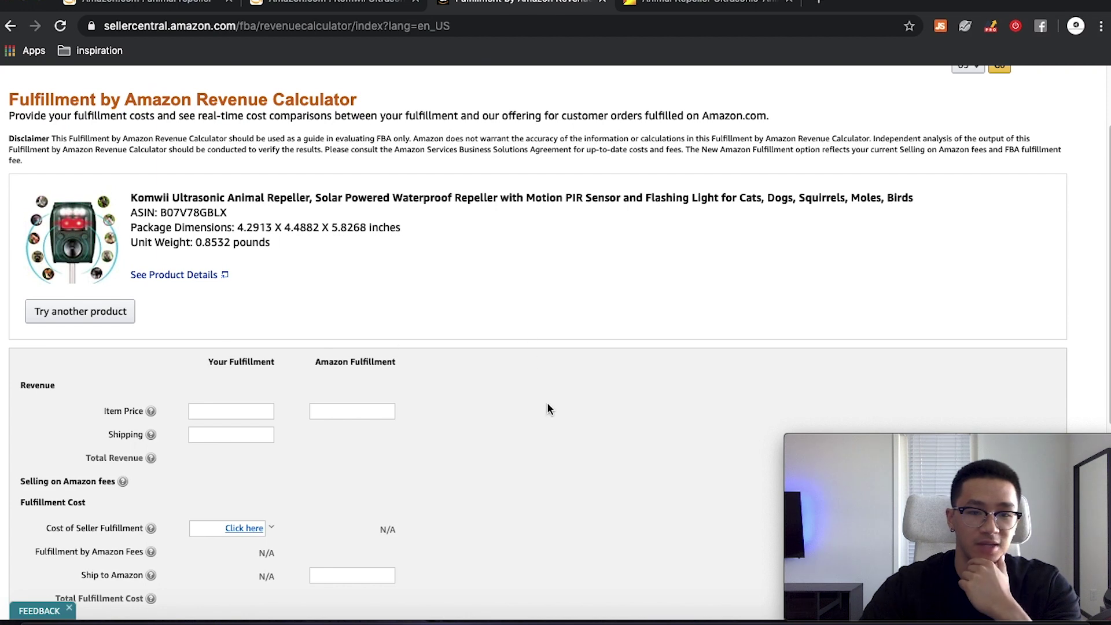
{"action": "scroll", "coordinate": [460, 433], "scroll_direction": "down", "scroll_amount": 4}
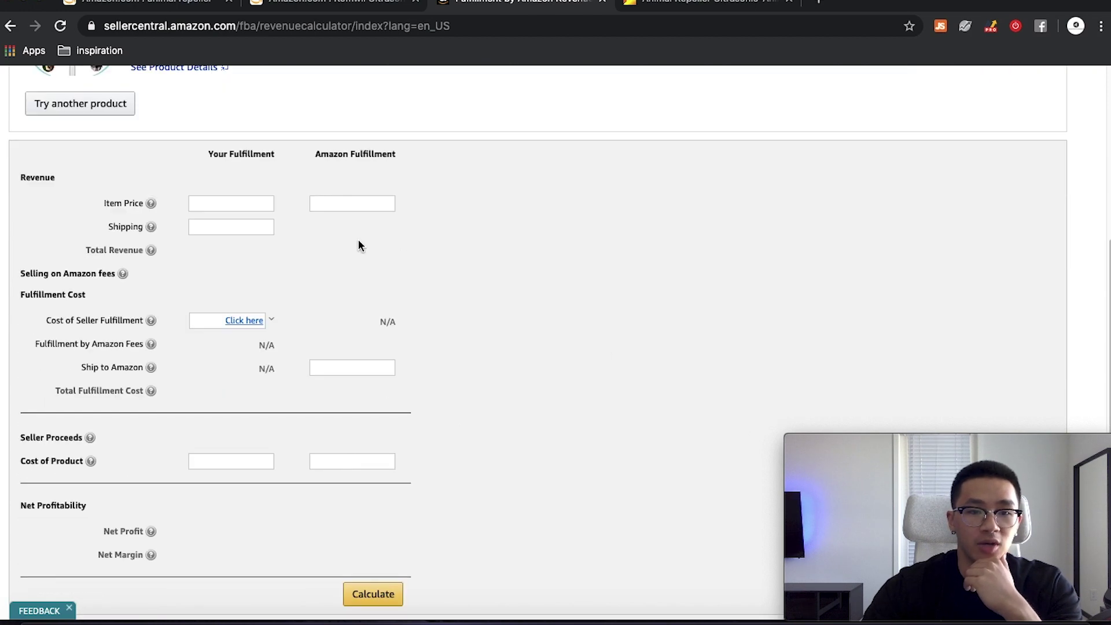
Calculate Amazon Fulfillment with a $33 item price and $9.75 product cost, yielding 40.45% margin.
{"action": "left_click", "coordinate": [357, 203]}
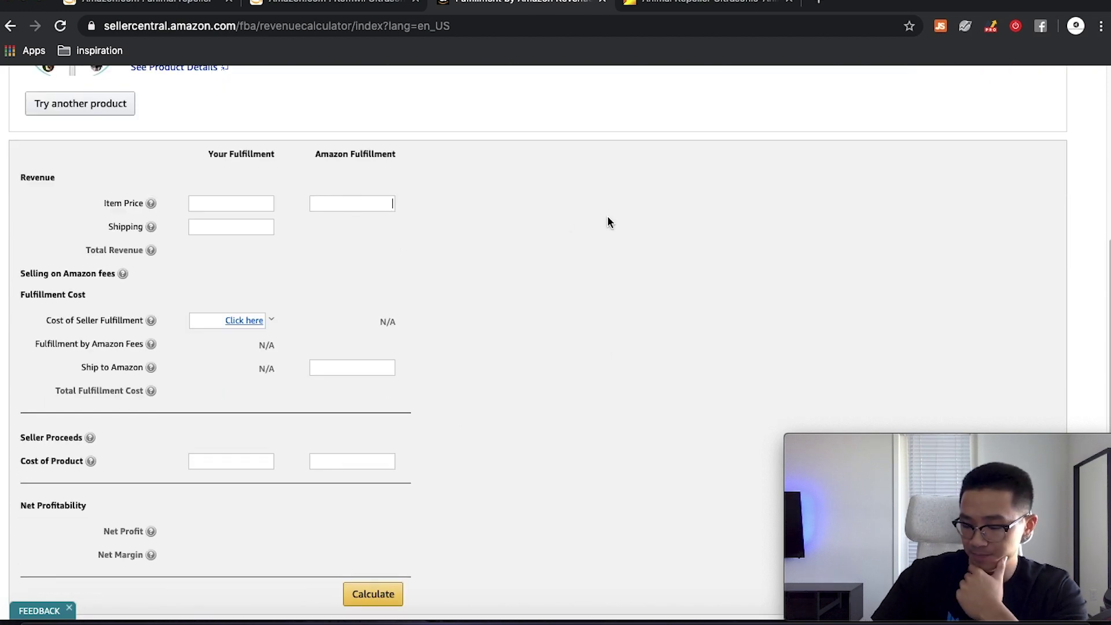
{"action": "type", "text": "33"}
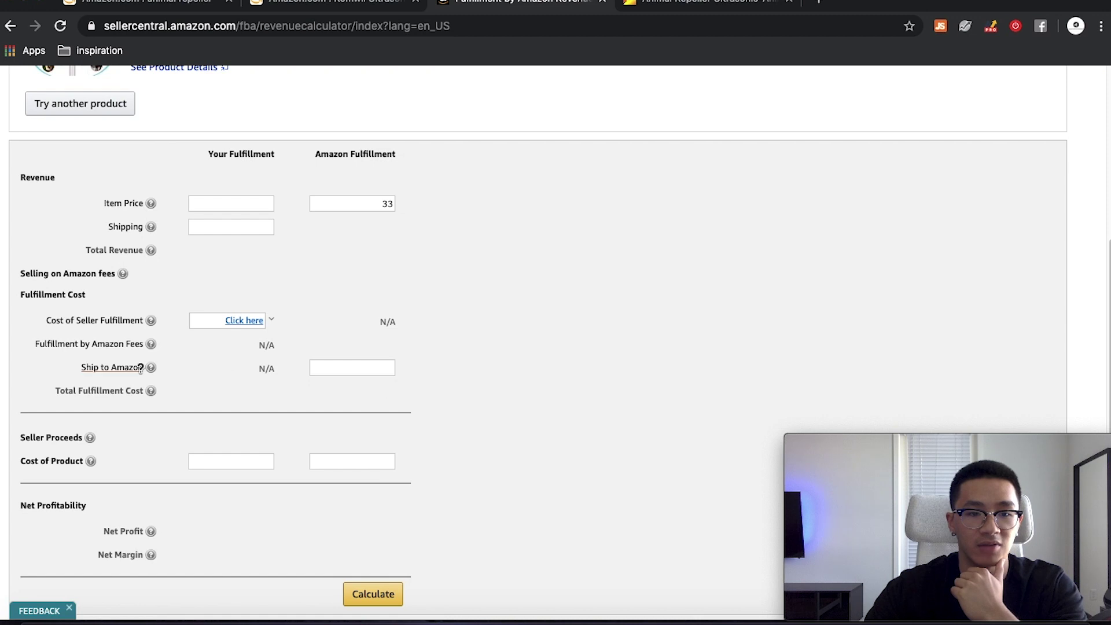
{"action": "left_click", "coordinate": [362, 461]}
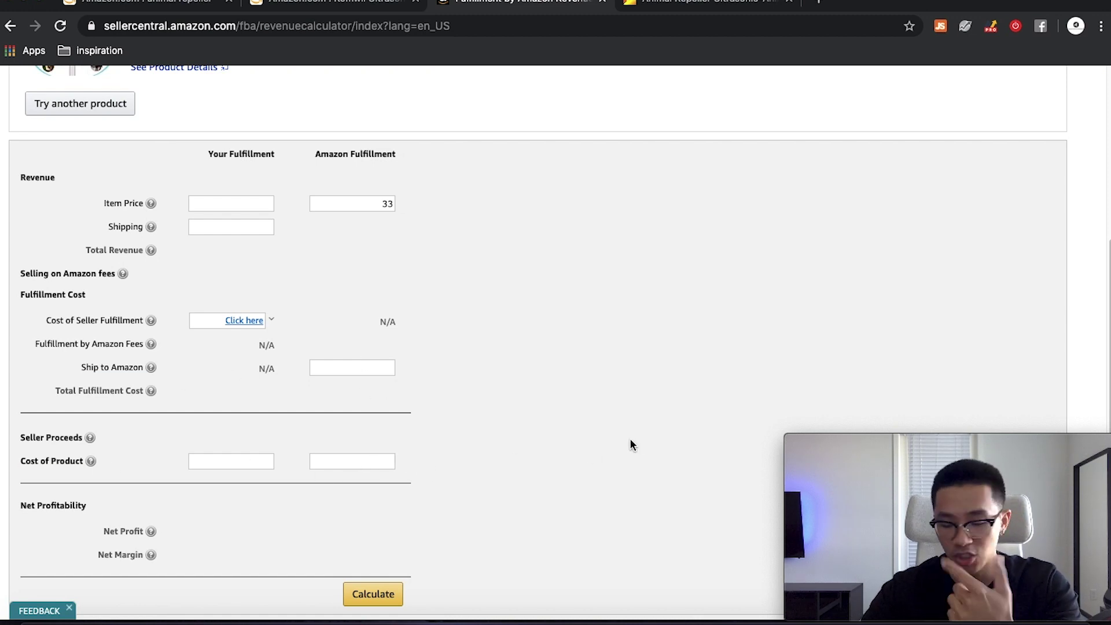
{"action": "type", "text": "9.75"}
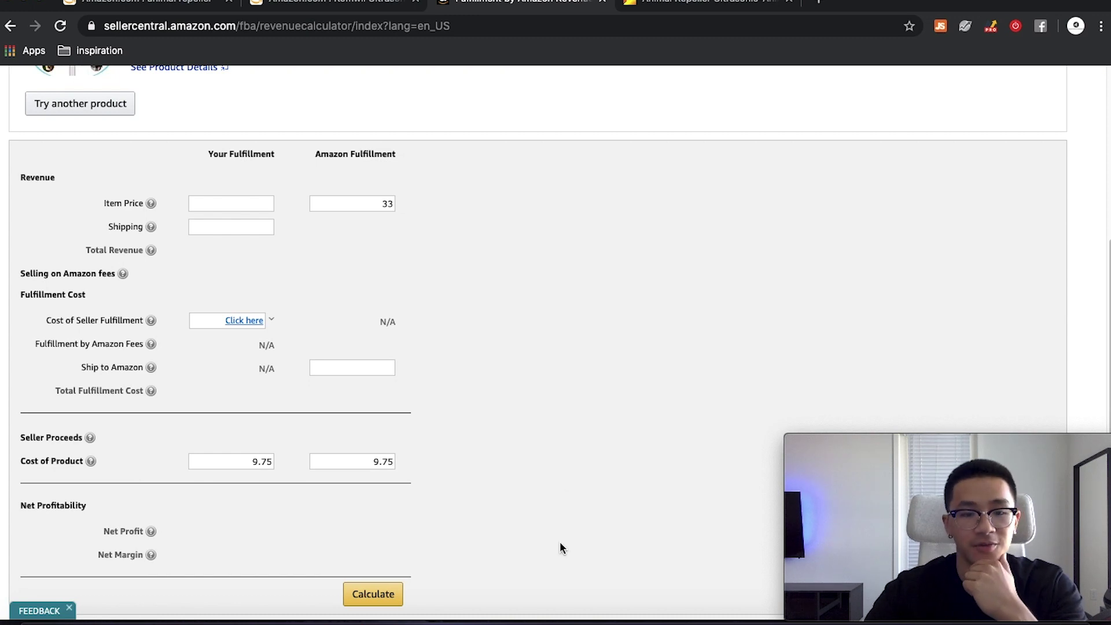
{"action": "left_click", "coordinate": [376, 596]}
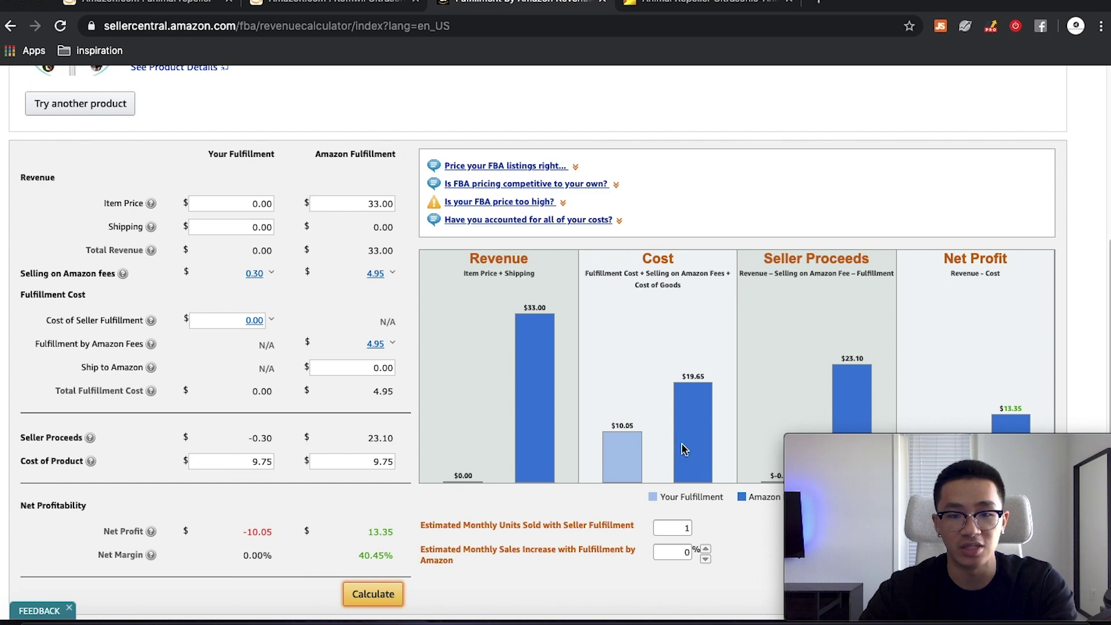
{"action": "scroll", "coordinate": [683, 449], "scroll_direction": "down", "scroll_amount": 2}
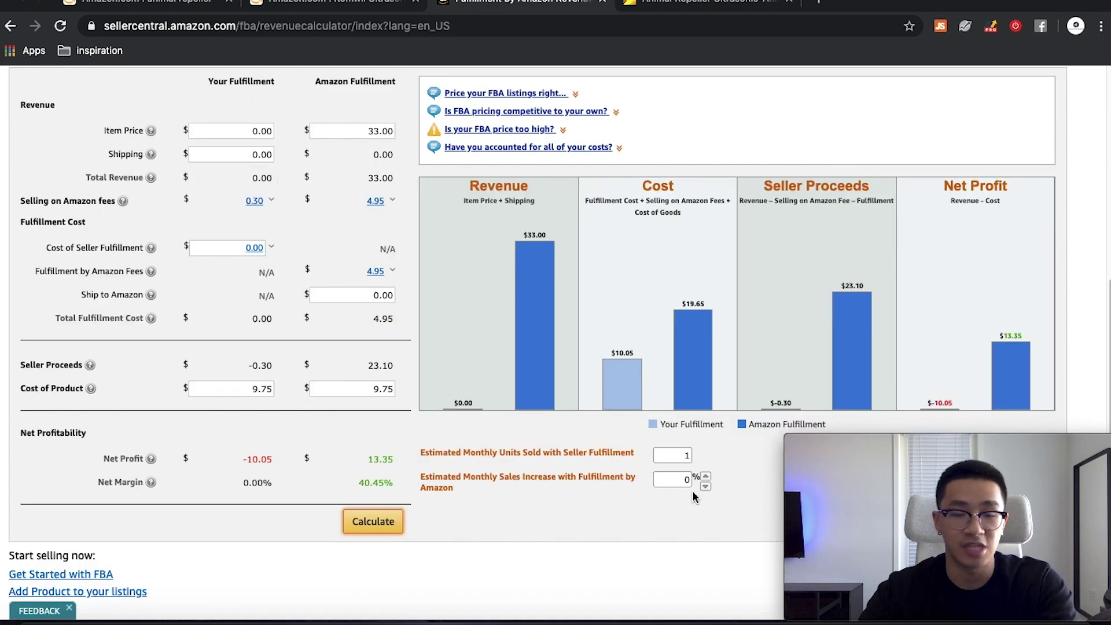
Enter 300 estimated monthly units sold, charting $9,900 revenue and $4,005 net profit.
{"action": "double_click", "coordinate": [678, 458]}
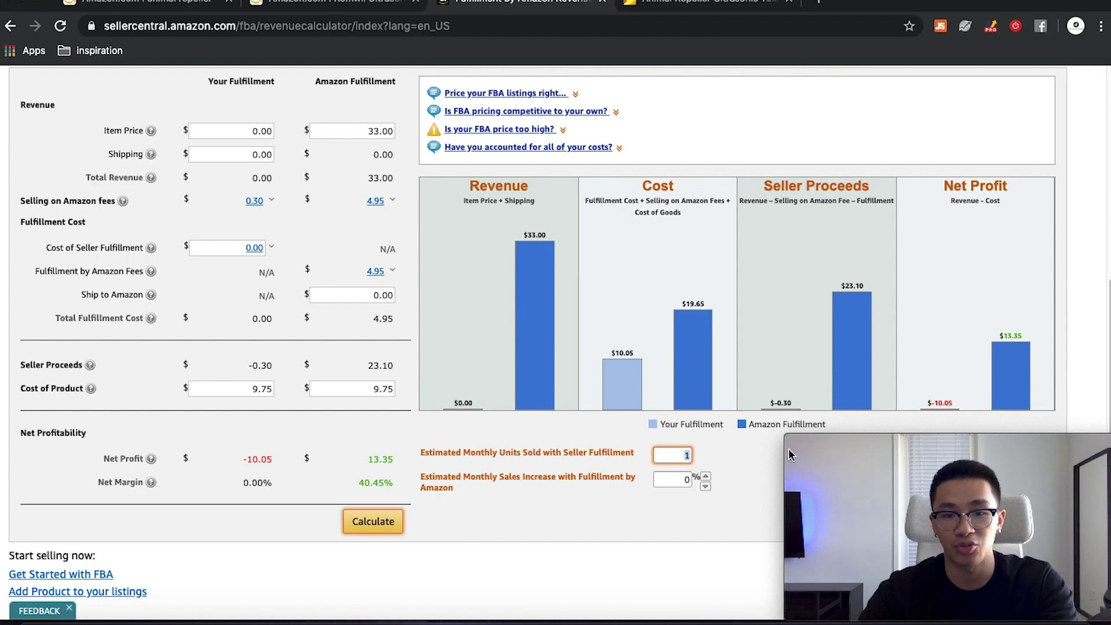
{"action": "type", "text": "300"}
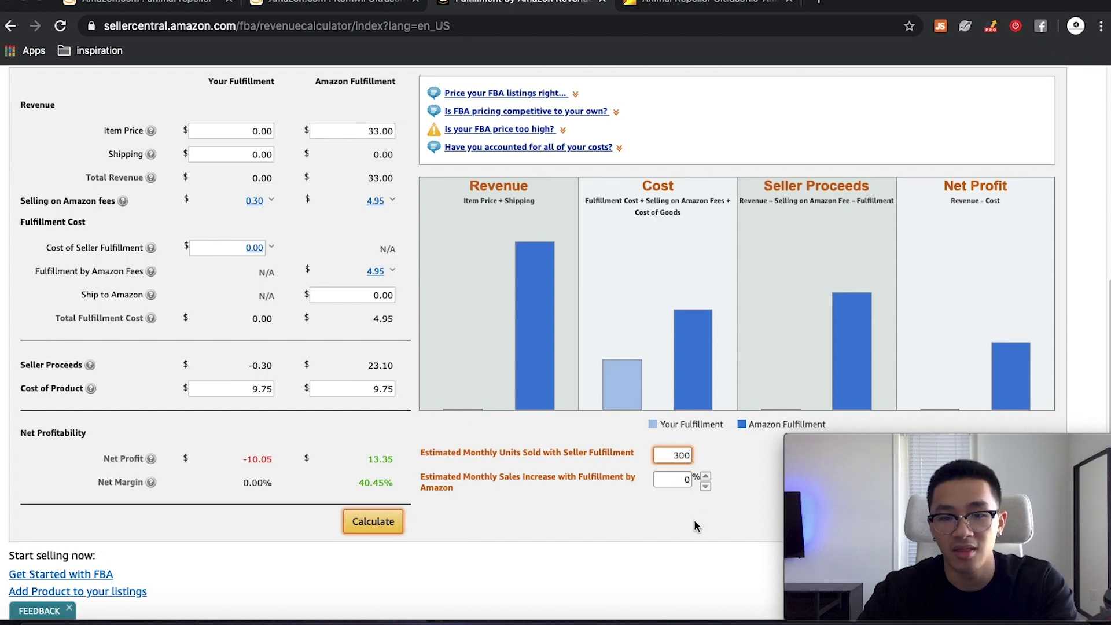
{"action": "left_click", "coordinate": [686, 529]}
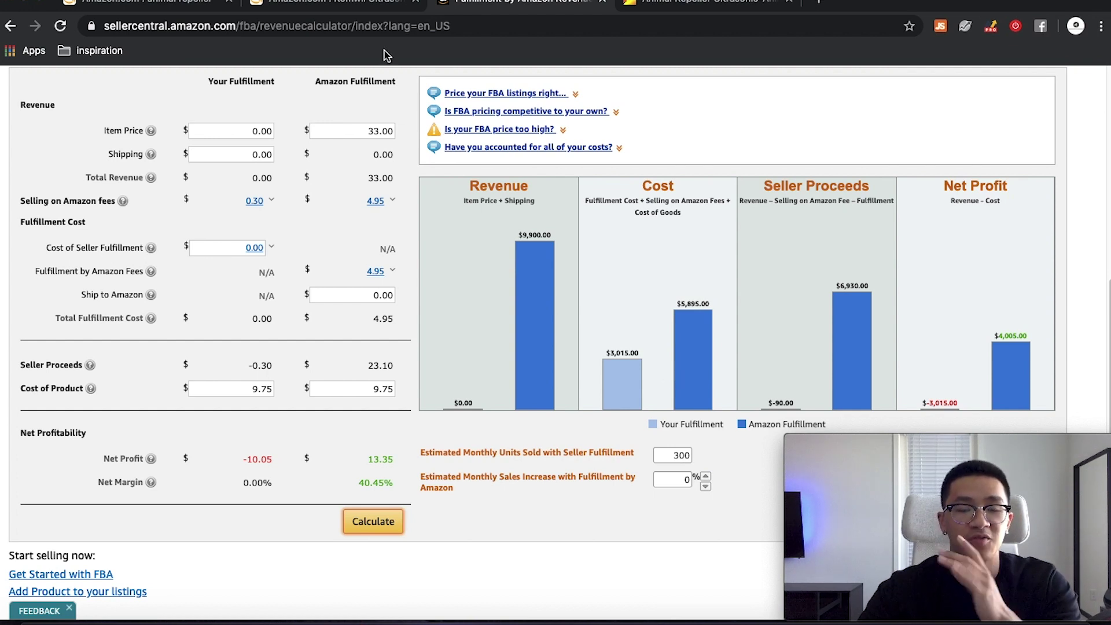
Return to the Komwii Ultrasonic Animal Repeller page at $32.87, dismissing the Helium 10 tool list.
{"action": "left_click", "coordinate": [353, 3]}
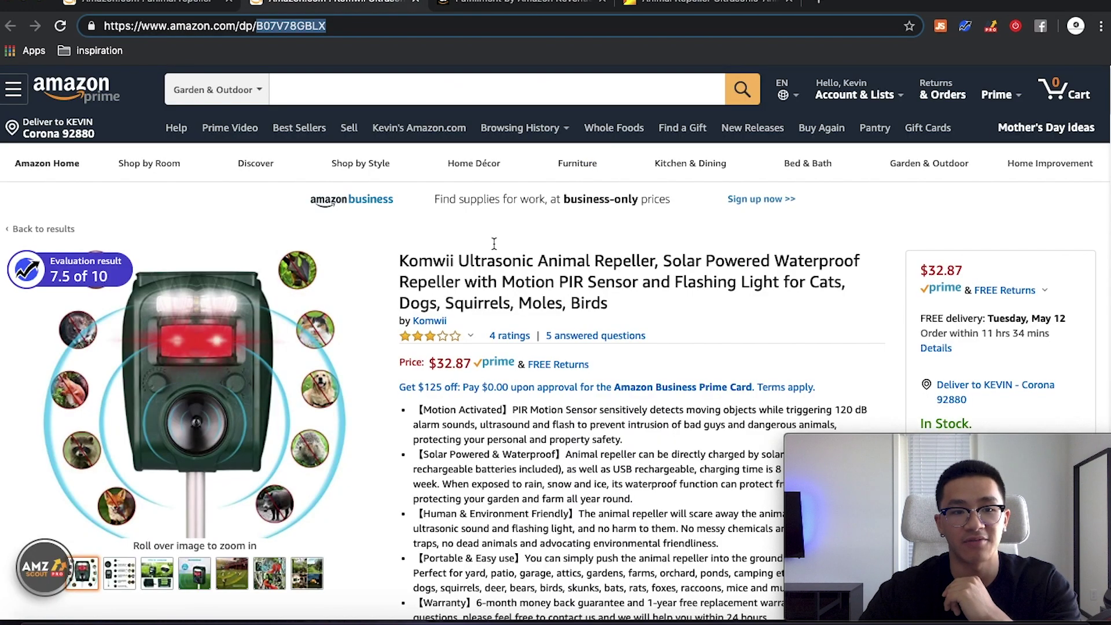
{"action": "left_click", "coordinate": [965, 26]}
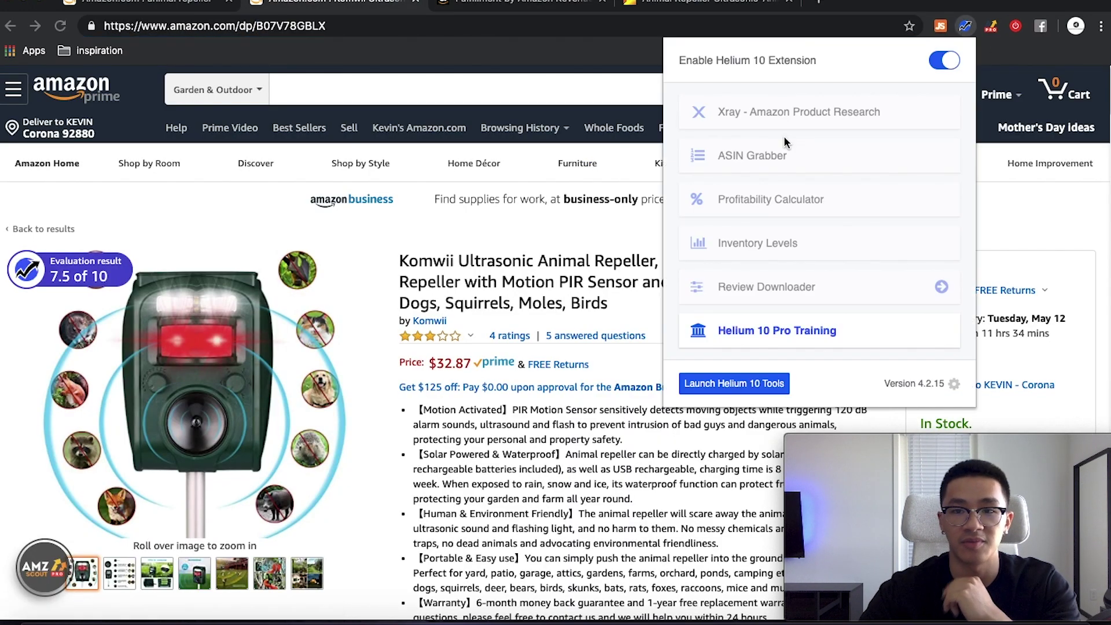
{"action": "key", "text": "Escape"}
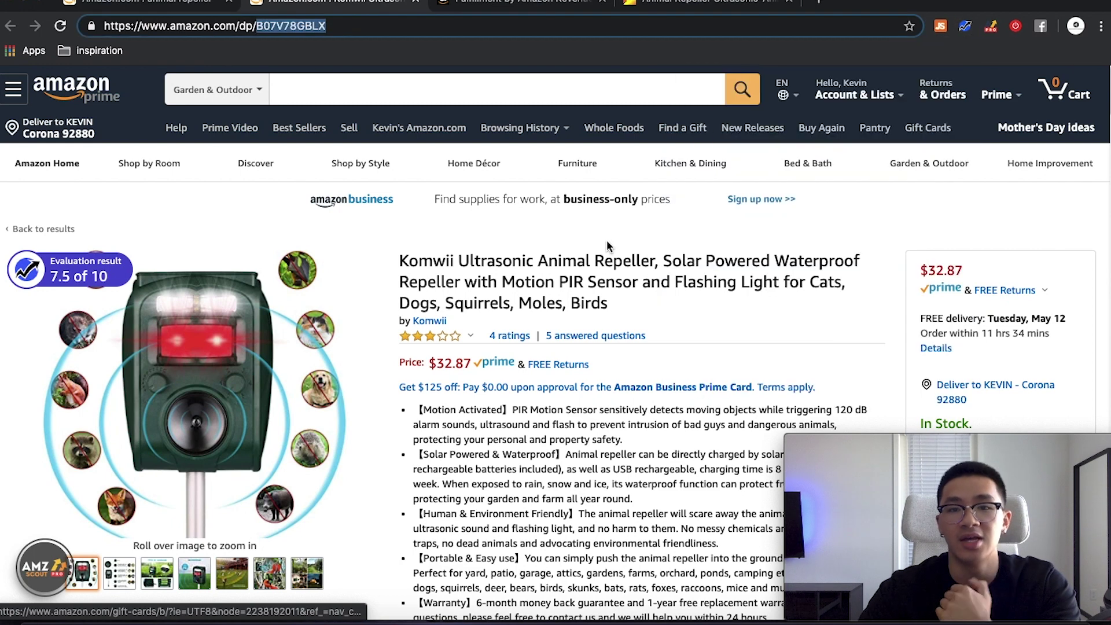